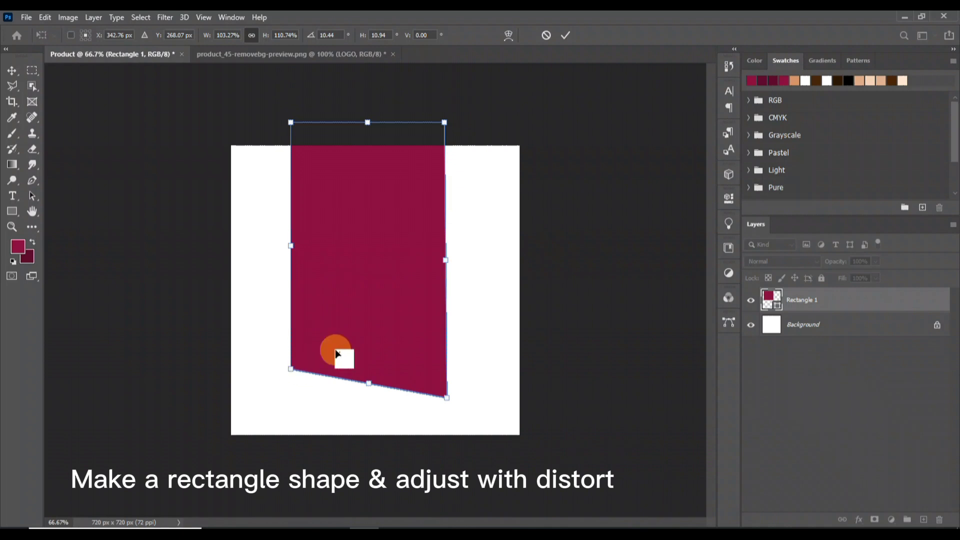
# Distort the crimson rectangle into an upright wall panel whose bottom edge slopes down to the right, and apply the transform
pyautogui.moveTo(448, 369); pyautogui.dragTo(443, 371)
pyautogui.moveTo(291, 339); pyautogui.dragTo(296, 339)
pyautogui.moveTo(291, 93); pyautogui.dragTo(295, 95)
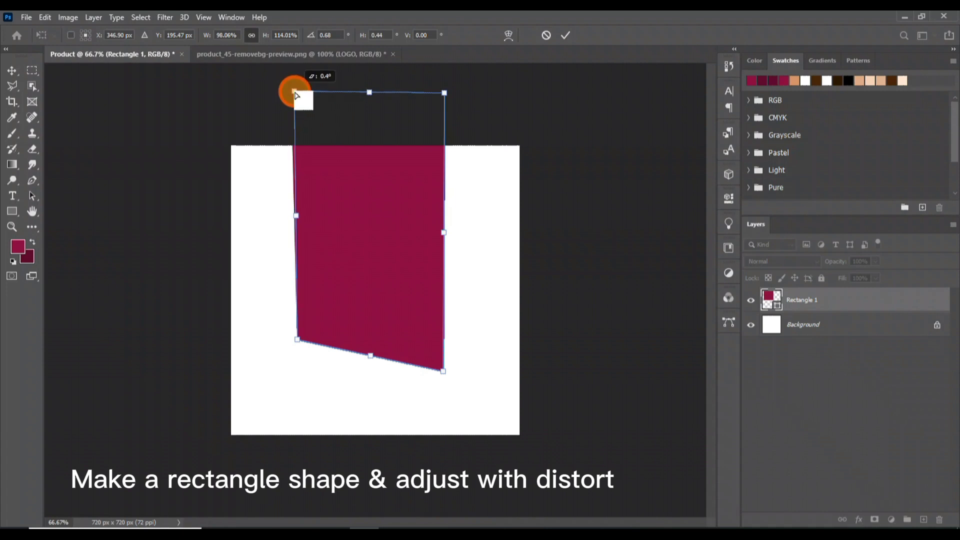
pyautogui.moveTo(444, 373); pyautogui.dragTo(447, 375)
pyautogui.press('Return')
# Duplicate the wall panel and fill the copy with dark maroon
pyautogui.hotkey('ctrl', 'j')
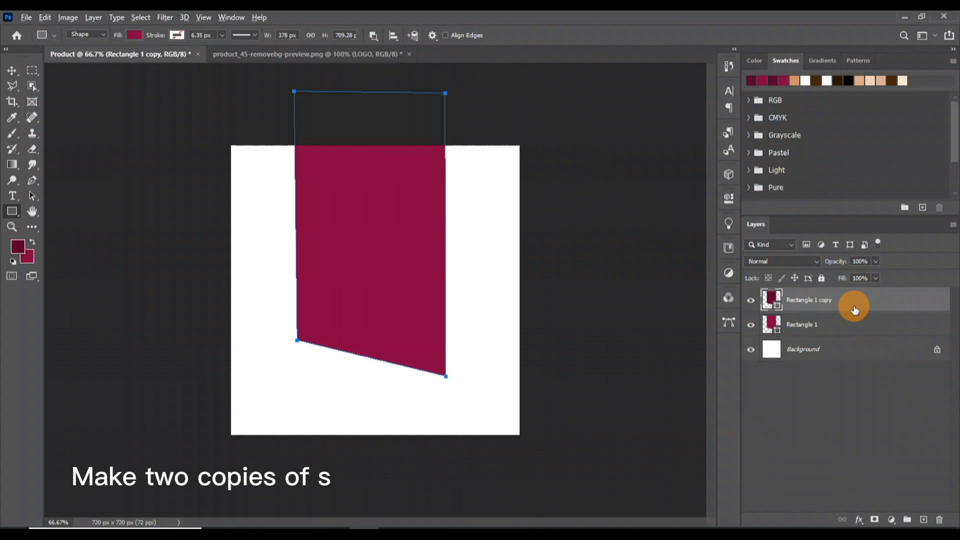
pyautogui.hotkey('alt', 'BackSpace')
pyautogui.moveTo(868, 303); pyautogui.dragTo(868, 335)
pyautogui.press('v')
pyautogui.moveTo(430, 257)
pyautogui.mouseDown()
pyautogui.moveTo(503, 247)
pyautogui.moveTo(418, 261)
pyautogui.mouseUp()
pyautogui.moveTo(868, 324); pyautogui.dragTo(868, 298)
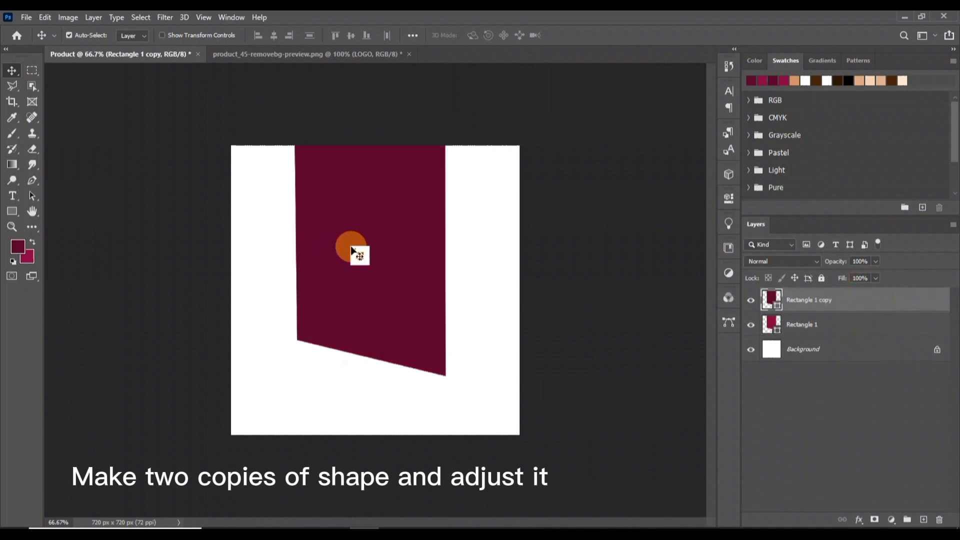
# Place the maroon copy behind the crimson panel along the canvas's right edge, and place a duplicate of it along the left edge
pyautogui.moveTo(351, 249); pyautogui.dragTo(444, 240)
pyautogui.moveTo(868, 300); pyautogui.dragTo(868, 327)
pyautogui.moveTo(520, 293); pyautogui.dragTo(521, 262)
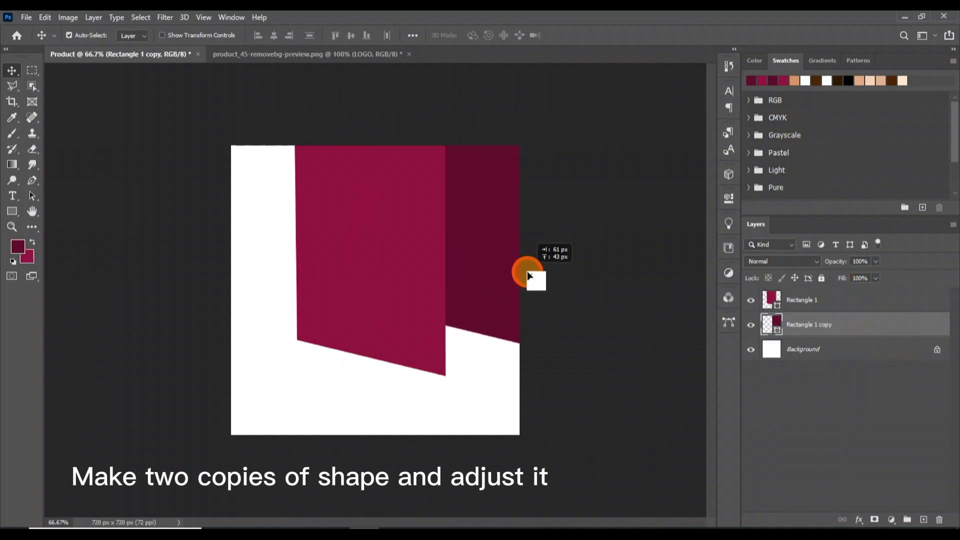
pyautogui.hotkey('ctrl', 'j')
pyautogui.moveTo(493, 293); pyautogui.dragTo(199, 302)
# Draw a side wall about 266 by 612 px with the Pen tool between the front panel and the right panel, filled crimson
pyautogui.click(33, 181)
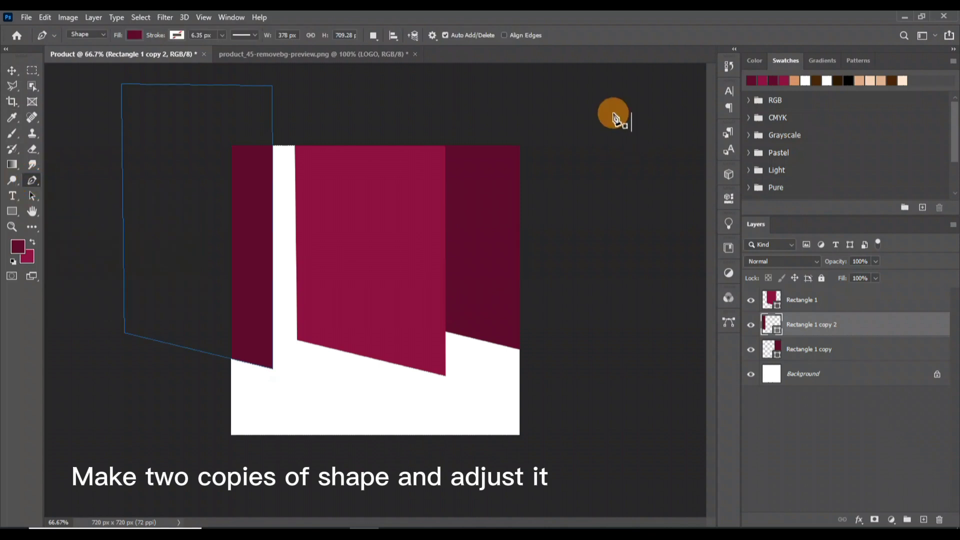
pyautogui.click(446, 375)
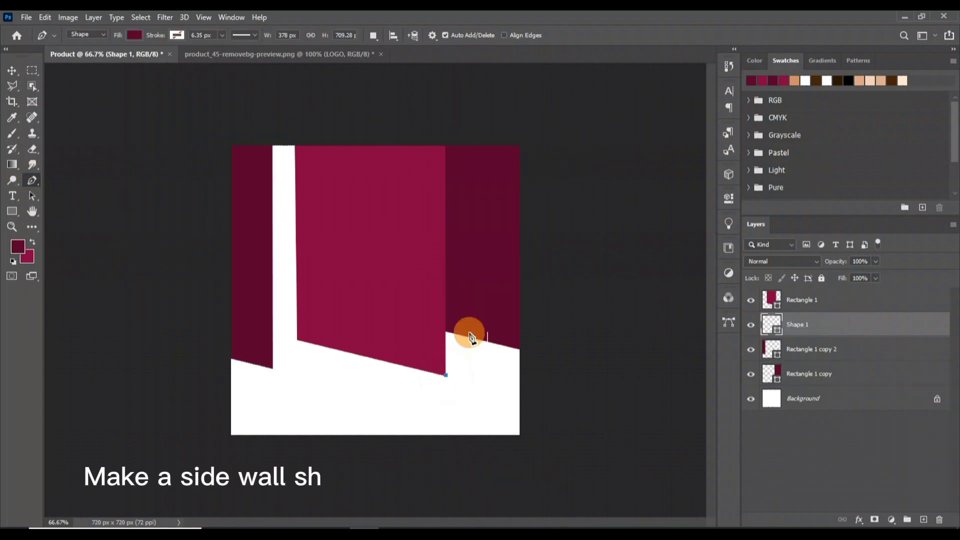
pyautogui.click(484, 341)
pyautogui.click(487, 134)
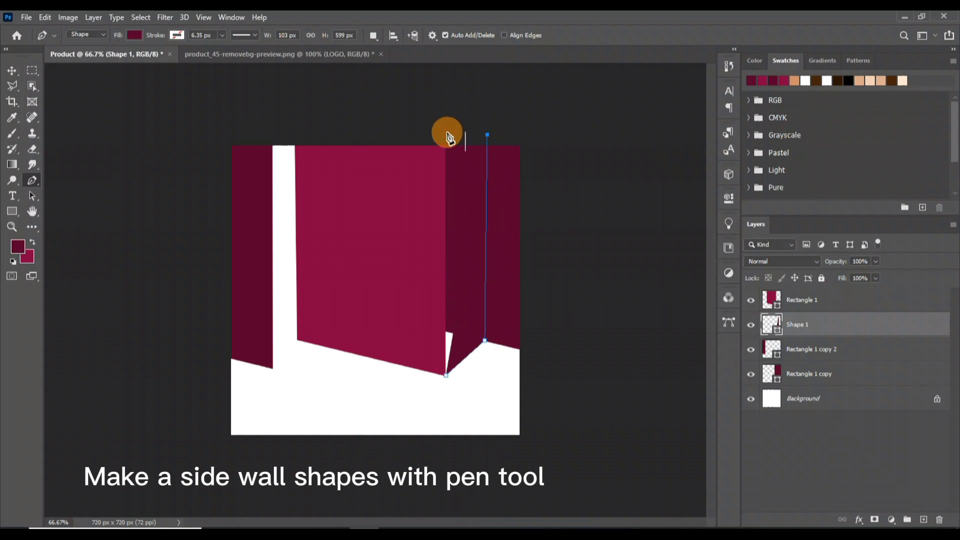
pyautogui.click(428, 130)
pyautogui.click(381, 206)
pyautogui.click(403, 253)
pyautogui.click(419, 300)
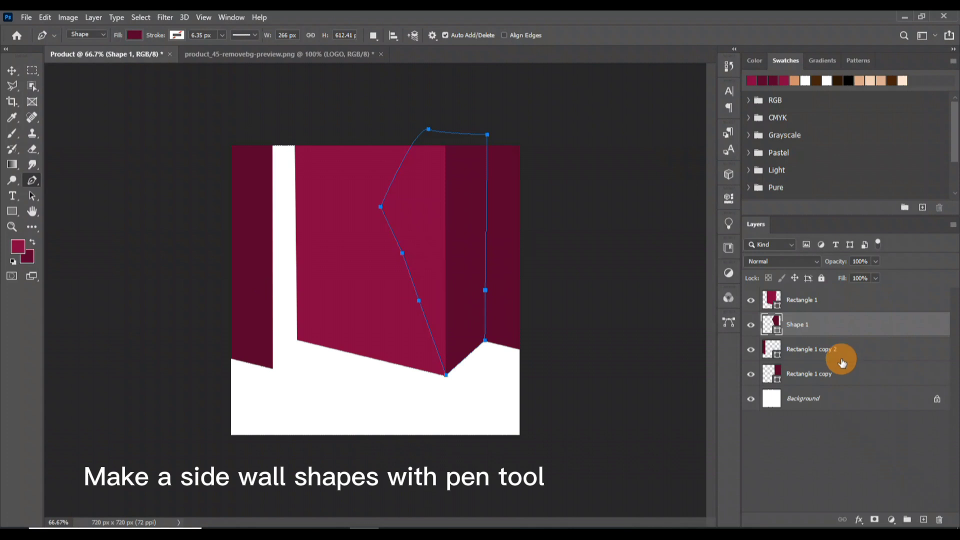
pyautogui.hotkey('alt', 'BackSpace')
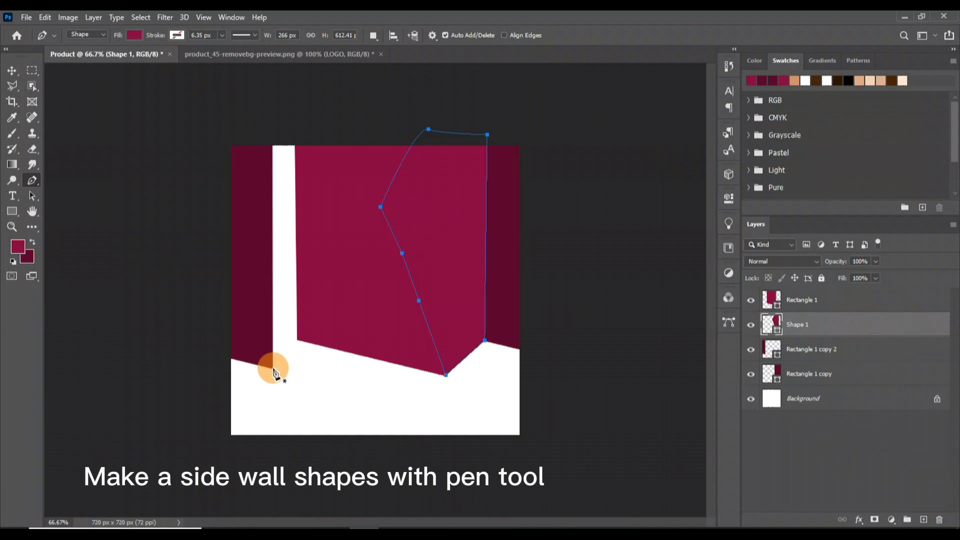
# Draw a crimson side wall about 198 by 579 px beside the left panel with the Pen tool and stack it beneath that panel
pyautogui.click(272, 368)
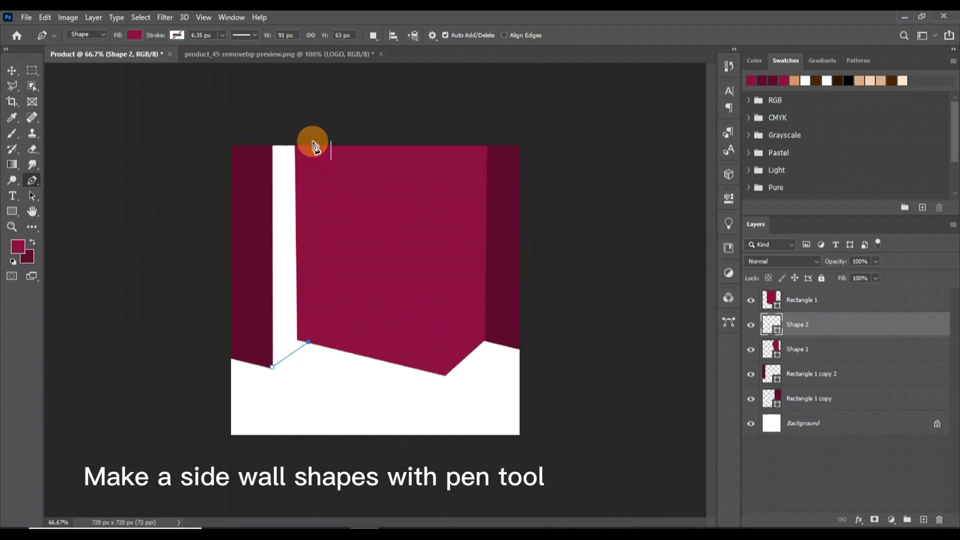
pyautogui.click(311, 137)
pyautogui.click(261, 135)
pyautogui.click(232, 210)
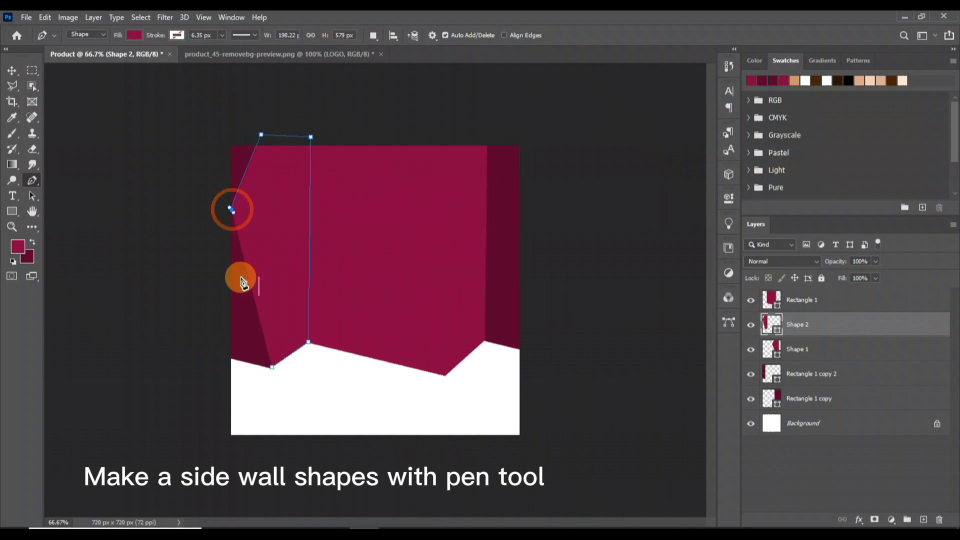
pyautogui.click(243, 300)
pyautogui.click(272, 367)
pyautogui.moveTo(900, 322); pyautogui.dragTo(891, 388)
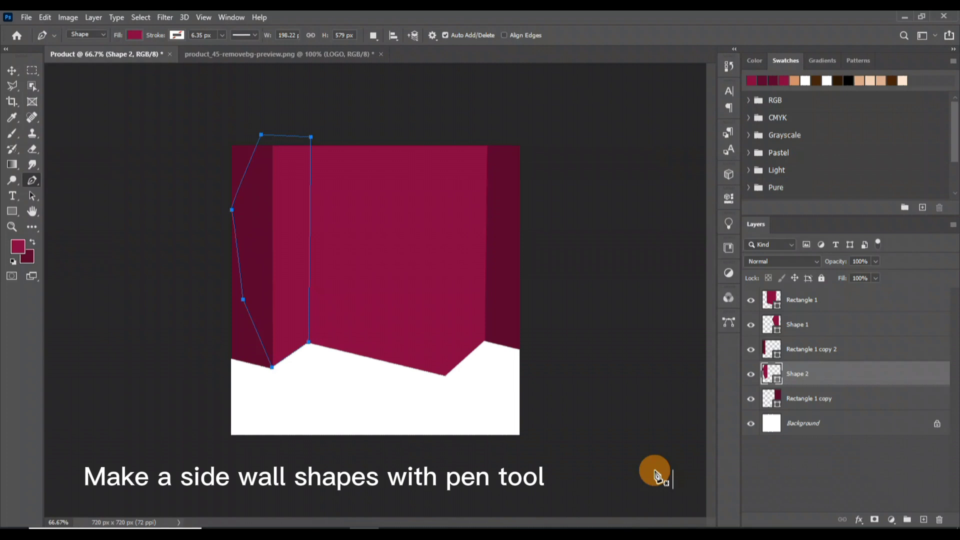
# Transform the left side wall slightly so its lower corner meets the left panel's corner
pyautogui.press('v')
pyautogui.hotkey('ctrl', 't')
pyautogui.moveTo(272, 367); pyautogui.dragTo(273, 369)
pyautogui.press('Return')
pyautogui.click(614, 298)
# Add a new layer clipped to the right side wall shape
pyautogui.click(471, 293)
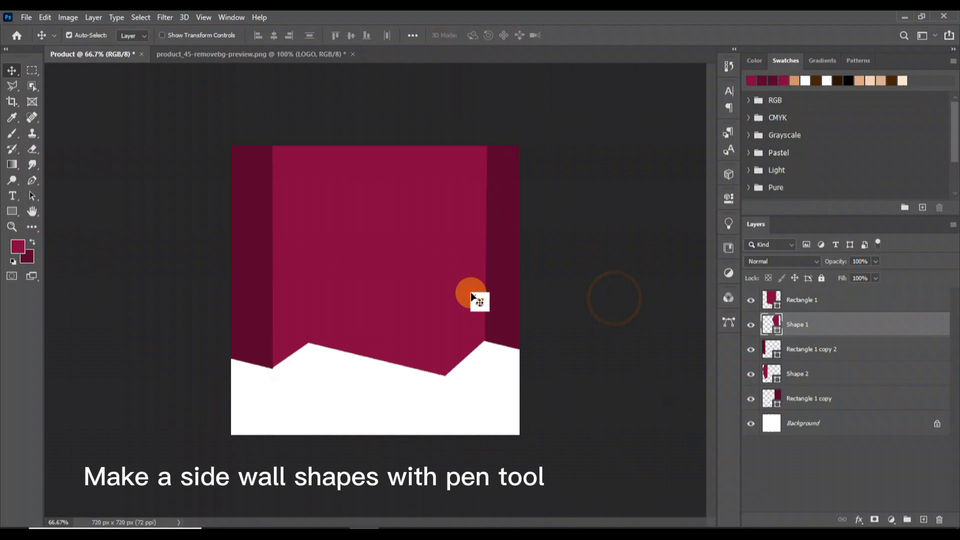
pyautogui.click(923, 519)
pyautogui.keyDown('alt'); pyautogui.click(868, 336); pyautogui.keyUp('alt')
# Shade the right side wall in a very dark maroon with a soft 500 px brush at 76% opacity
pyautogui.click(21, 245)
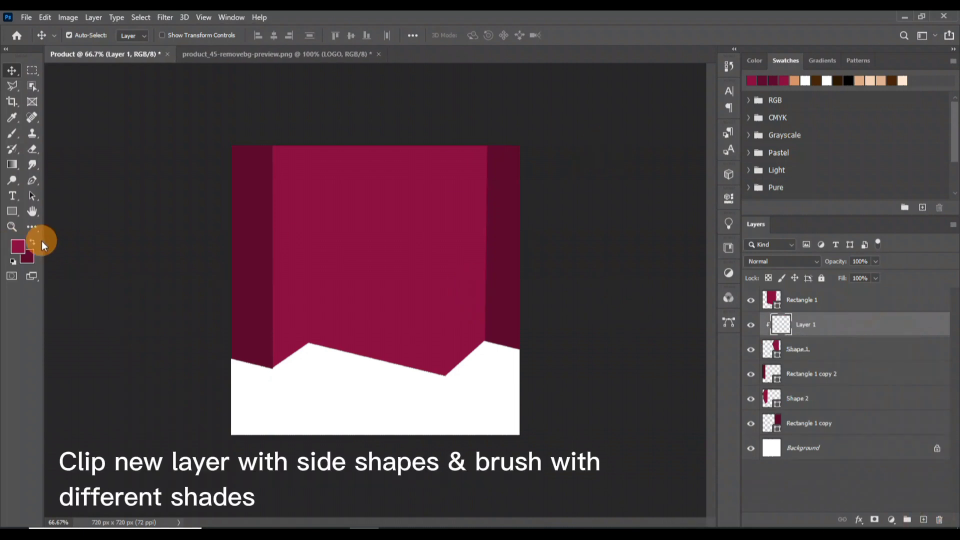
pyautogui.moveTo(793, 246); pyautogui.dragTo(788, 311)
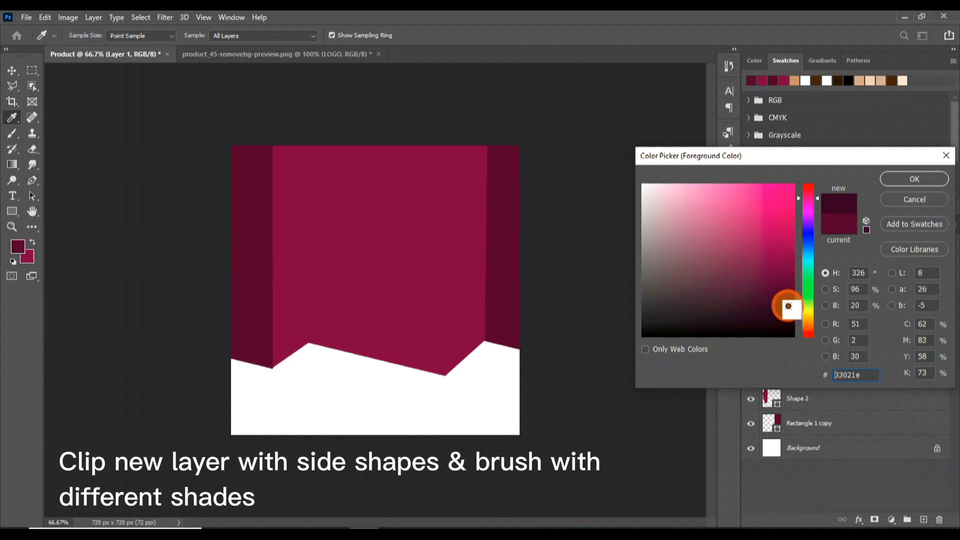
pyautogui.click(925, 179)
pyautogui.press('b')
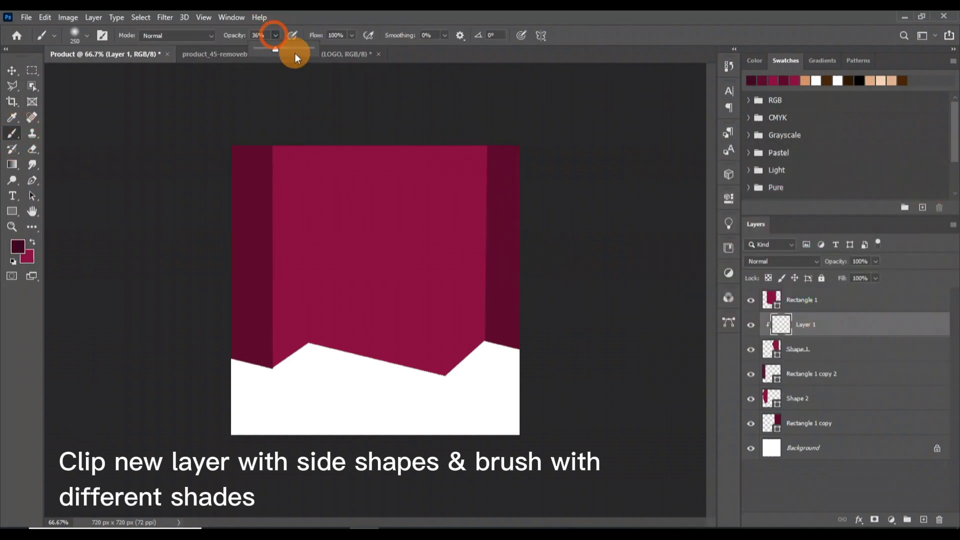
pyautogui.press(']')
pyautogui.press(']')
pyautogui.press(']')
pyautogui.moveTo(553, 176); pyautogui.dragTo(550, 300)
pyautogui.click(507, 427)
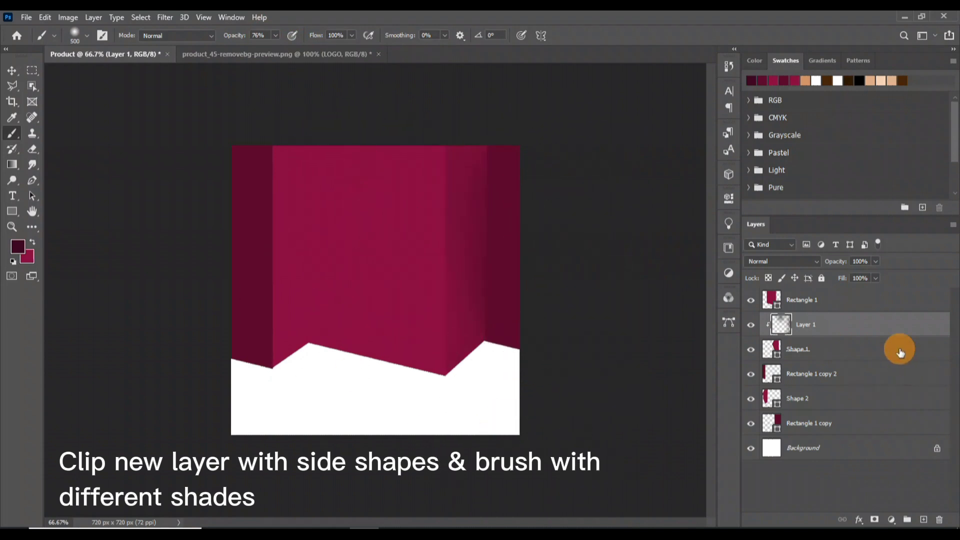
# Add a layer clipped to the left side wall and shade it with the very dark maroon brush
pyautogui.click(844, 402)
pyautogui.keyDown('alt'); pyautogui.click(902, 411); pyautogui.keyUp('alt')
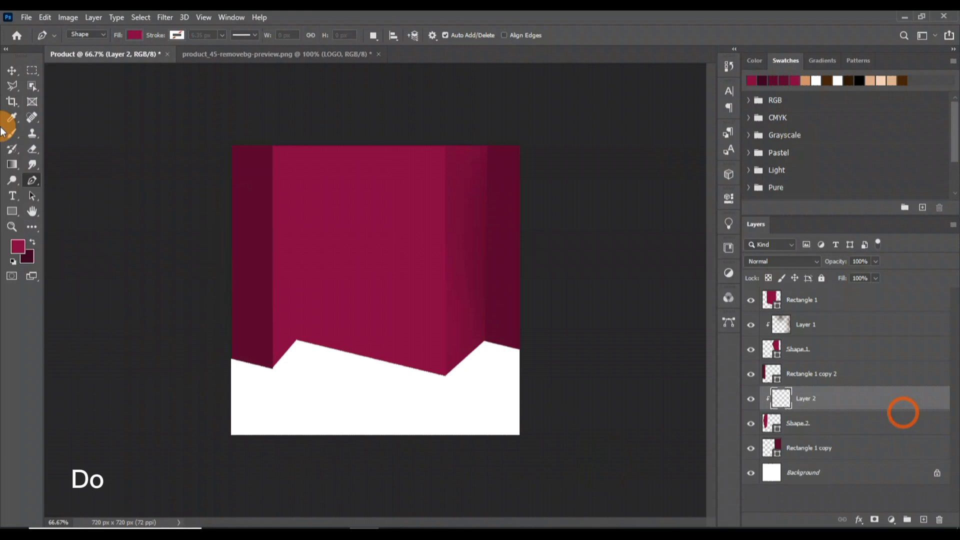
pyautogui.press('v')
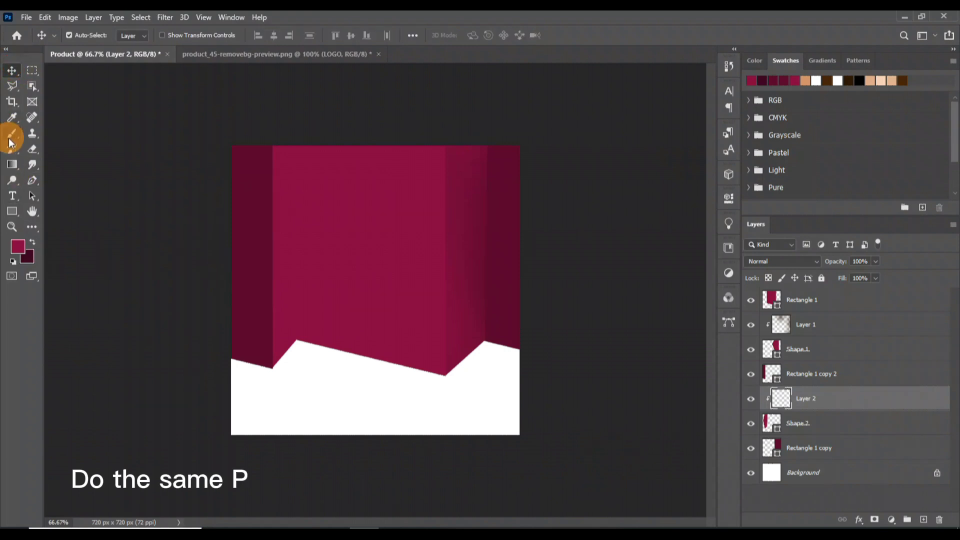
pyautogui.click(11, 134)
pyautogui.press('x')
pyautogui.moveTo(374, 293); pyautogui.dragTo(365, 197)
pyautogui.click(285, 434)
pyautogui.click(526, 398)
# Fill the right panel with crimson and add a new layer clipped to it
pyautogui.click(848, 454)
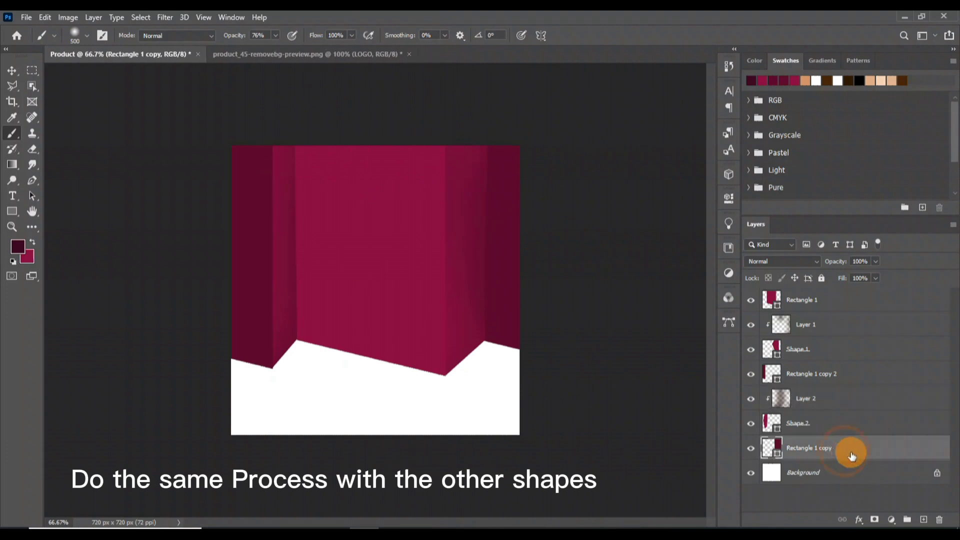
pyautogui.press('x')
pyautogui.hotkey('alt', 'BackSpace')
pyautogui.click(924, 520)
pyautogui.keyDown('alt'); pyautogui.click(883, 459); pyautogui.keyUp('alt')
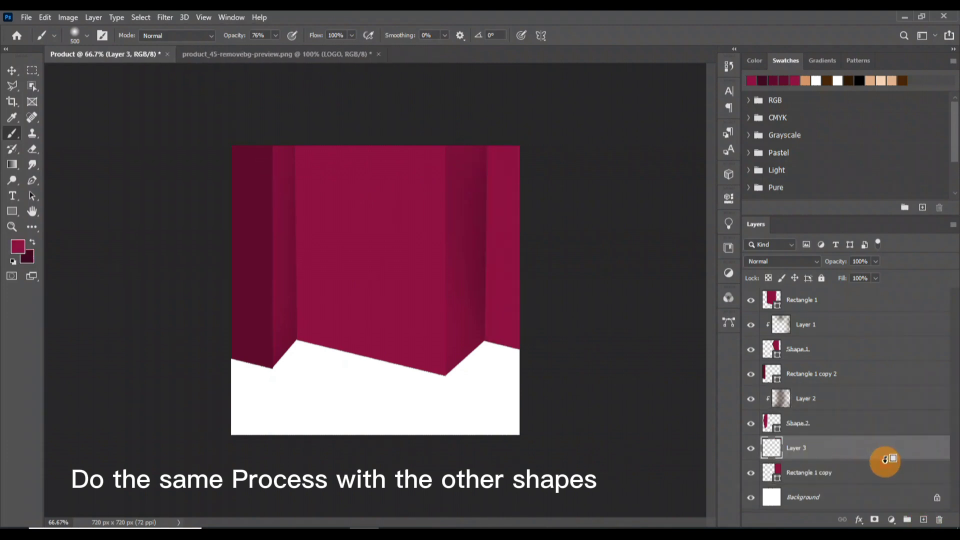
# Shade the right panel's inner edge in very dark maroon, reducing the brush to 250 px for the second stroke
pyautogui.press('x')
pyautogui.moveTo(536, 290)
pyautogui.mouseDown()
pyautogui.moveTo(437, 342)
pyautogui.moveTo(431, 197)
pyautogui.mouseUp()
pyautogui.press('[')
pyautogui.press('[')
pyautogui.press('[')
pyautogui.moveTo(453, 162)
pyautogui.mouseDown()
pyautogui.moveTo(462, 205)
pyautogui.moveTo(445, 317)
pyautogui.mouseUp()
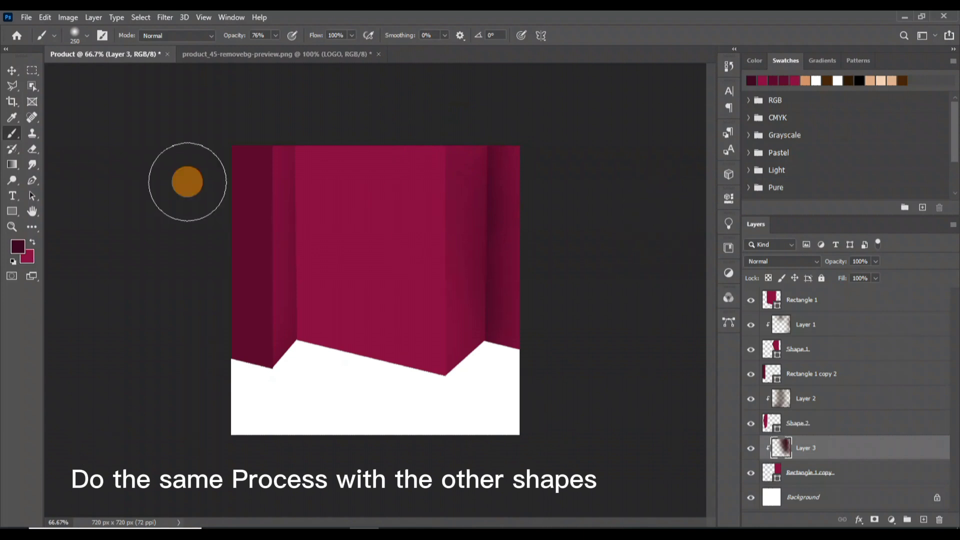
# Add a new layer clipped to the left panel
pyautogui.press('v')
pyautogui.click(253, 243)
pyautogui.click(924, 520)
pyautogui.keyDown('alt'); pyautogui.click(910, 386); pyautogui.keyUp('alt')
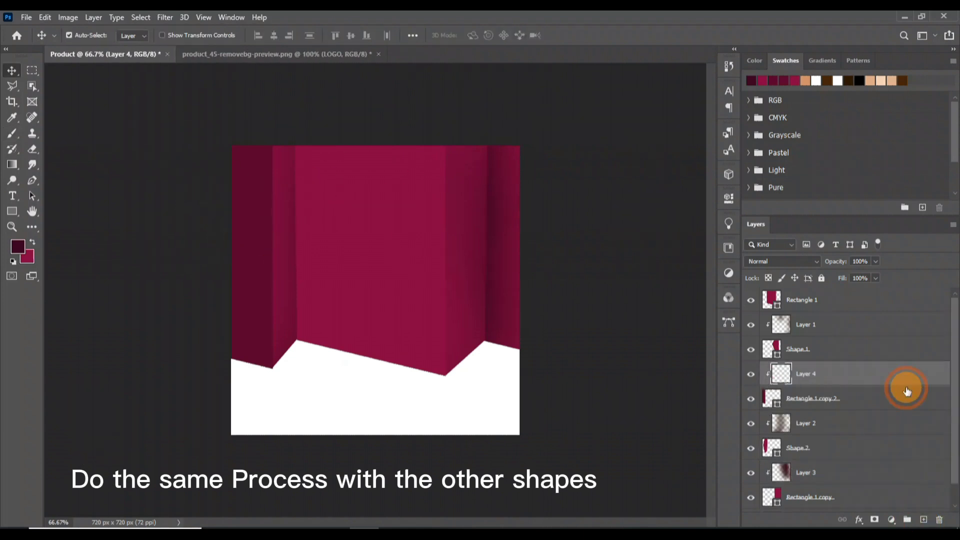
# Fill the left panel's shape with crimson and reselect its clipped layer for brushing
pyautogui.hotkey('ctrl', 'BackSpace')
pyautogui.click(12, 133)
pyautogui.hotkey('ctrl', 'z')
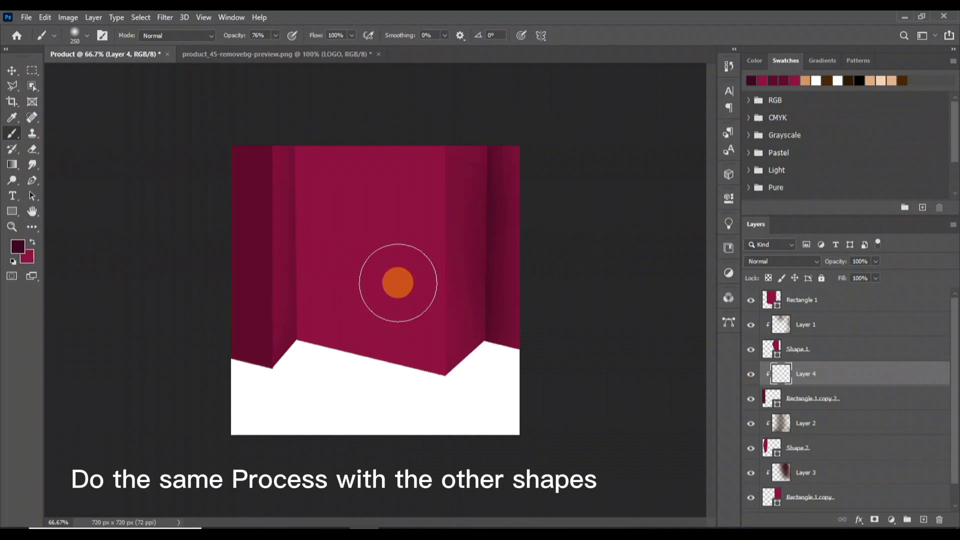
pyautogui.click(864, 403)
pyautogui.click(865, 375)
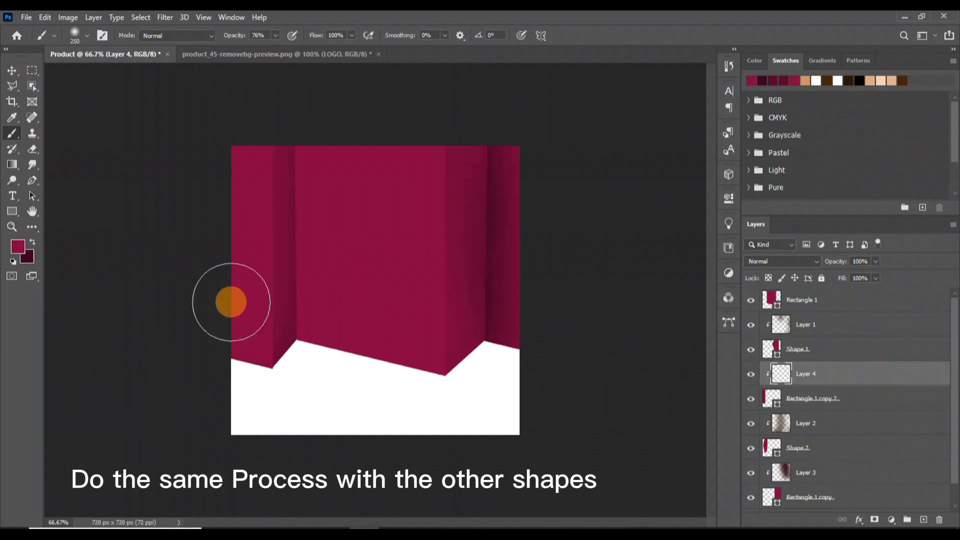
# Shade the left panel in very dark maroon with an enlarged soft brush
pyautogui.hotkey('ctrl', 'z')
pyautogui.press(']')
pyautogui.press(']')
pyautogui.press(']')
pyautogui.press(']')
pyautogui.moveTo(287, 160)
pyautogui.mouseDown()
pyautogui.moveTo(390, 150)
pyautogui.moveTo(283, 379)
pyautogui.moveTo(118, 163)
pyautogui.mouseUp()
# Add a layer clipped to the front panel and darken the panel's left edge with a 250 px brush
pyautogui.press('v')
pyautogui.click(379, 247)
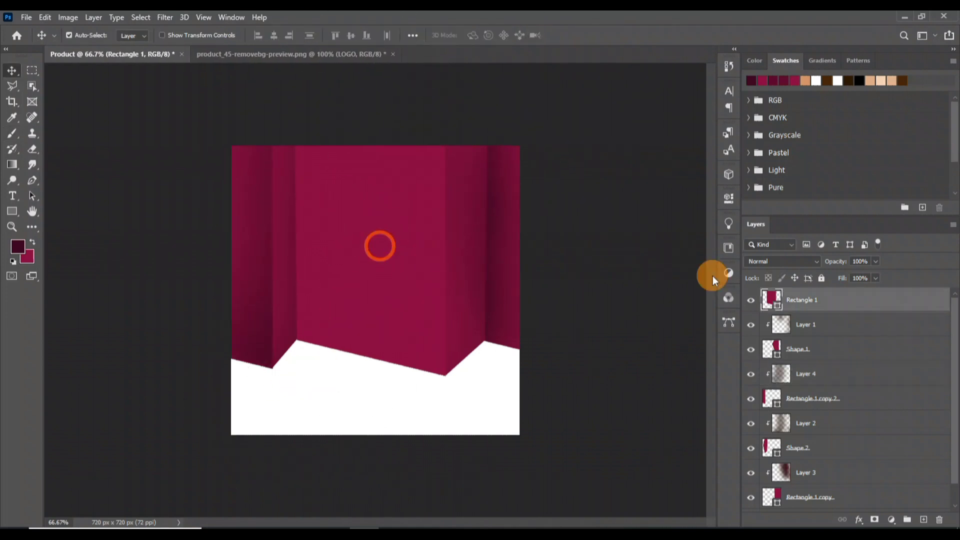
pyautogui.click(923, 518)
pyautogui.keyDown('alt'); pyautogui.click(889, 313); pyautogui.keyUp('alt')
pyautogui.click(8, 139)
pyautogui.moveTo(264, 146)
pyautogui.mouseDown()
pyautogui.moveTo(265, 235)
pyautogui.moveTo(246, 309)
pyautogui.moveTo(269, 330)
pyautogui.moveTo(265, 140)
pyautogui.mouseUp()
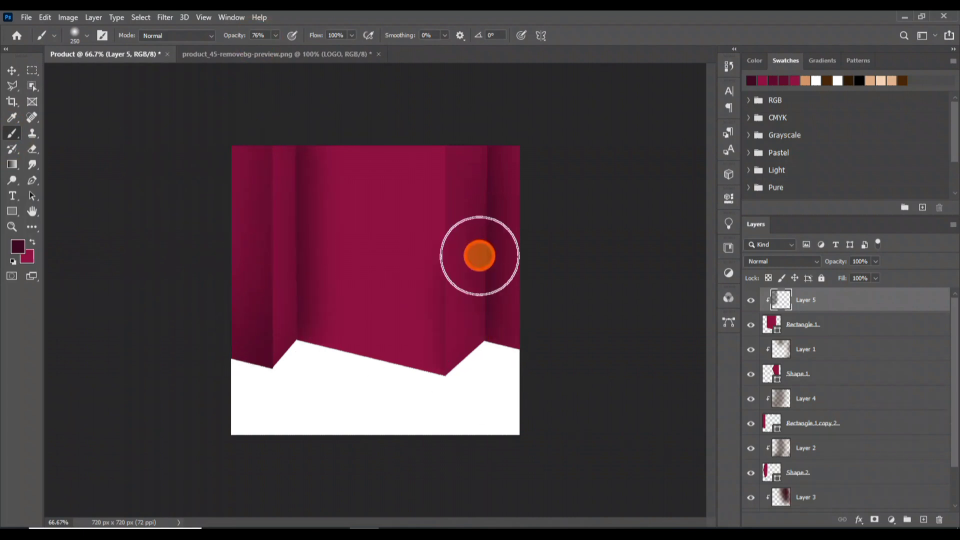
# Enlarge the brush to 600 px and darken the front panel's upper right area
pyautogui.press(']')
pyautogui.press(']')
pyautogui.press(']')
pyautogui.press(']')
pyautogui.click(532, 272)
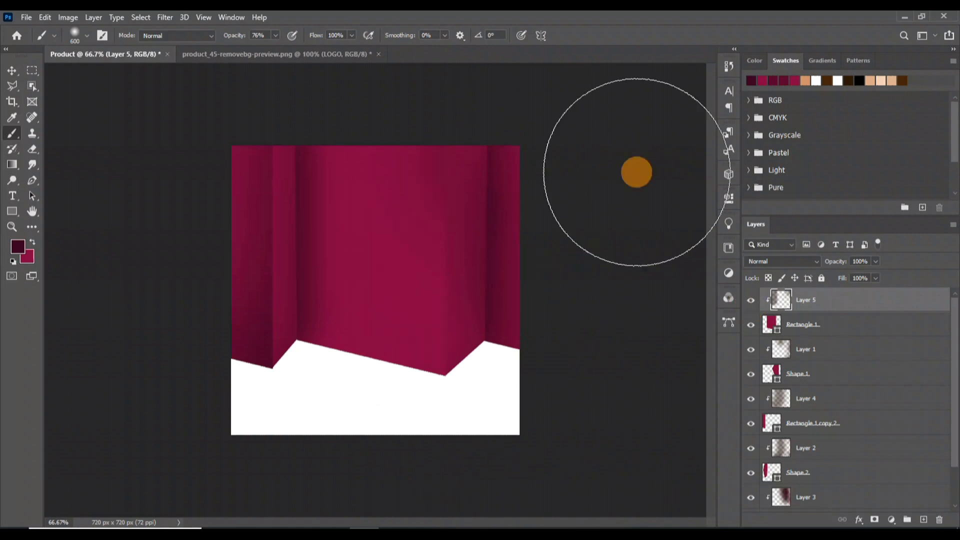
# Choose a brighter crimson foreground colour and brush a highlight along the front panel's right edge
pyautogui.press('x')
pyautogui.click(18, 246)
pyautogui.moveTo(784, 262); pyautogui.dragTo(781, 241)
pyautogui.click(915, 179)
pyautogui.moveTo(511, 201)
pyautogui.mouseDown()
pyautogui.moveTo(513, 323)
pyautogui.moveTo(503, 316)
pyautogui.moveTo(514, 101)
pyautogui.mouseUp()
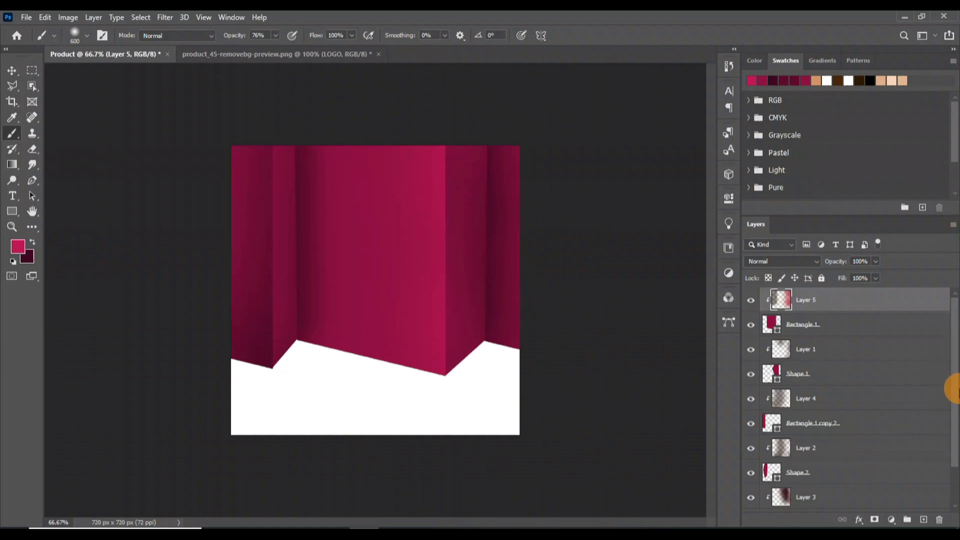
# Group all the wall panel and shading layers and name the group display
pyautogui.moveTo(957, 389); pyautogui.dragTo(956, 425)
pyautogui.keyDown('shift'); pyautogui.click(870, 474); pyautogui.keyUp('shift')
pyautogui.click(908, 519)
pyautogui.doubleClick(799, 297)
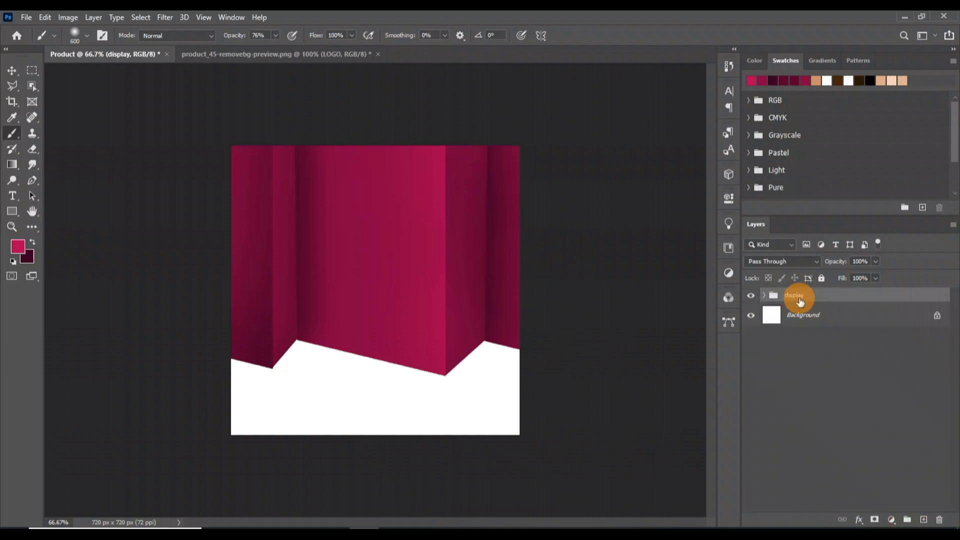
# Unlock the background layer and fill it with the bright crimson foreground colour
pyautogui.click(937, 315)
pyautogui.hotkey('alt', 'BackSpace')
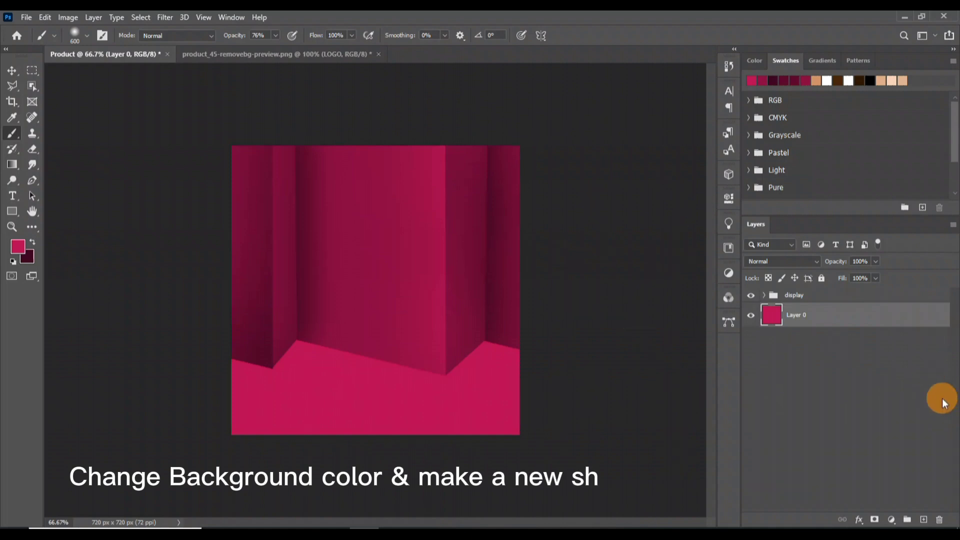
# Draw a triangular floor shape about 244 by 66 px with the Pen tool between the left side wall and the front panel
pyautogui.click(32, 185)
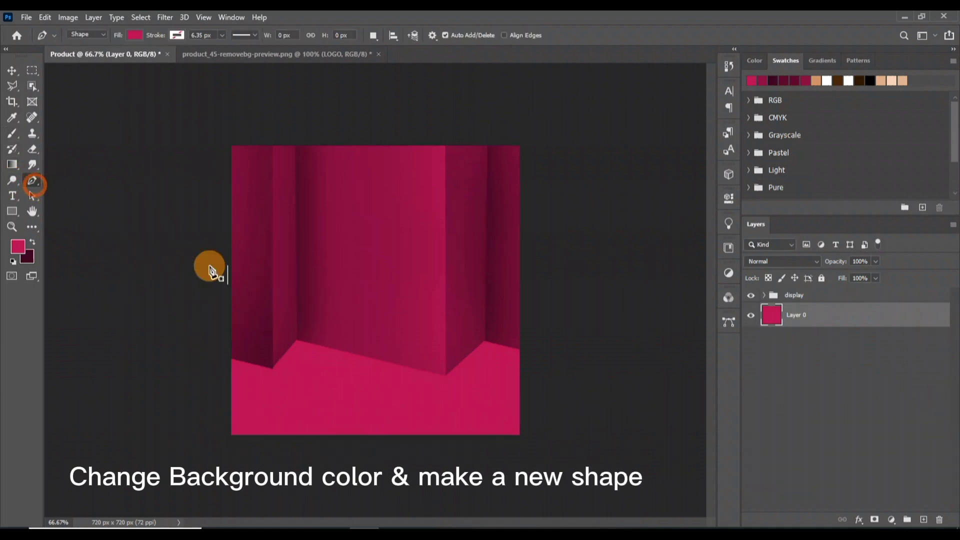
pyautogui.click(270, 367)
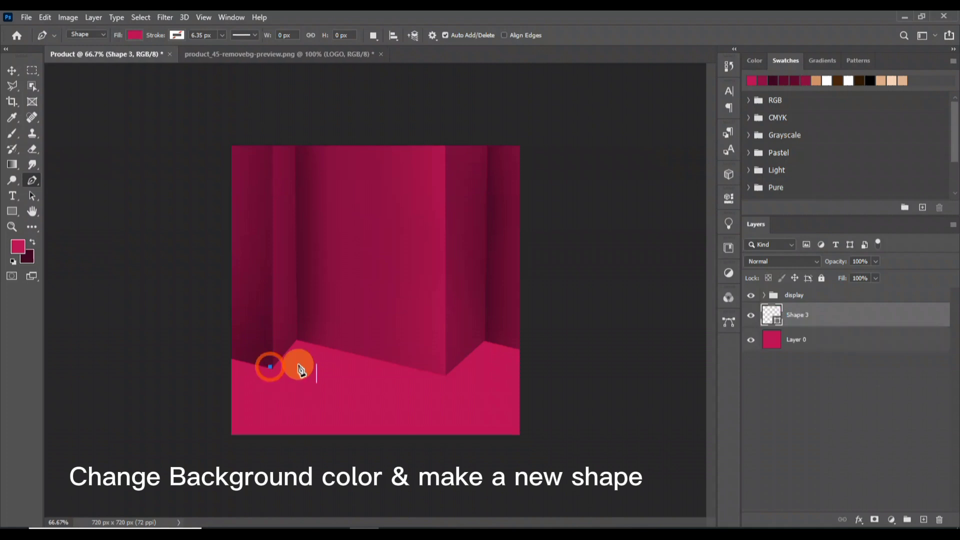
pyautogui.click(368, 356)
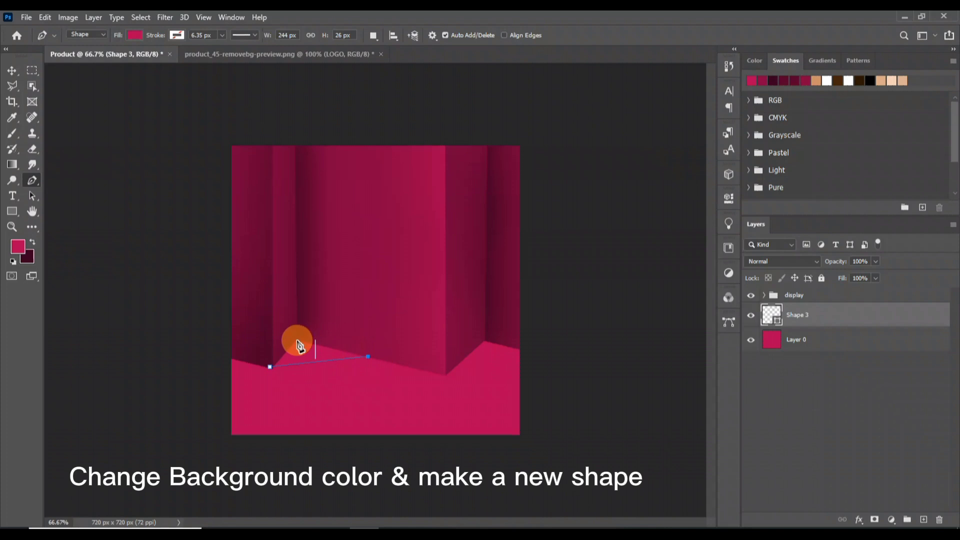
pyautogui.click(270, 370)
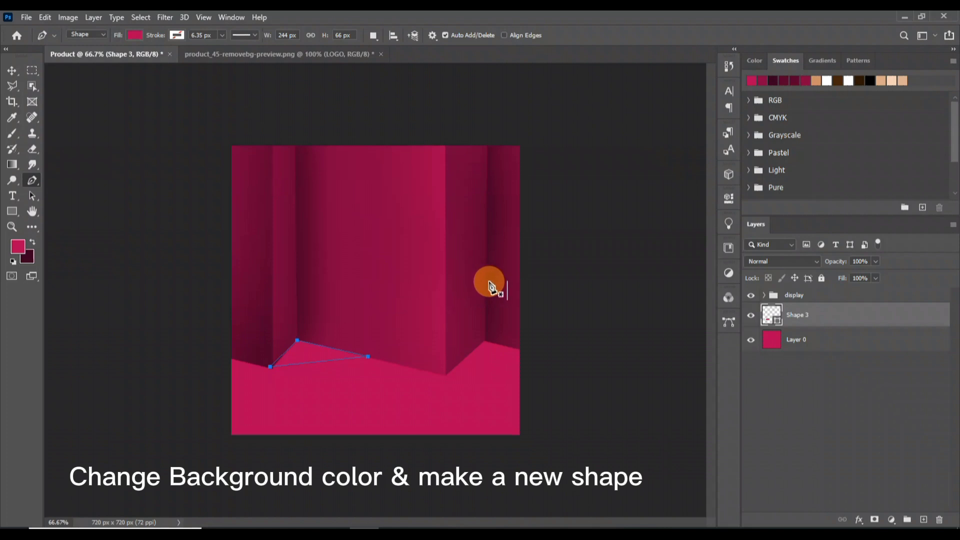
# Fill the triangular floor shape with black and soften it with a 5.6-pixel Gaussian Blur
pyautogui.click(777, 81)
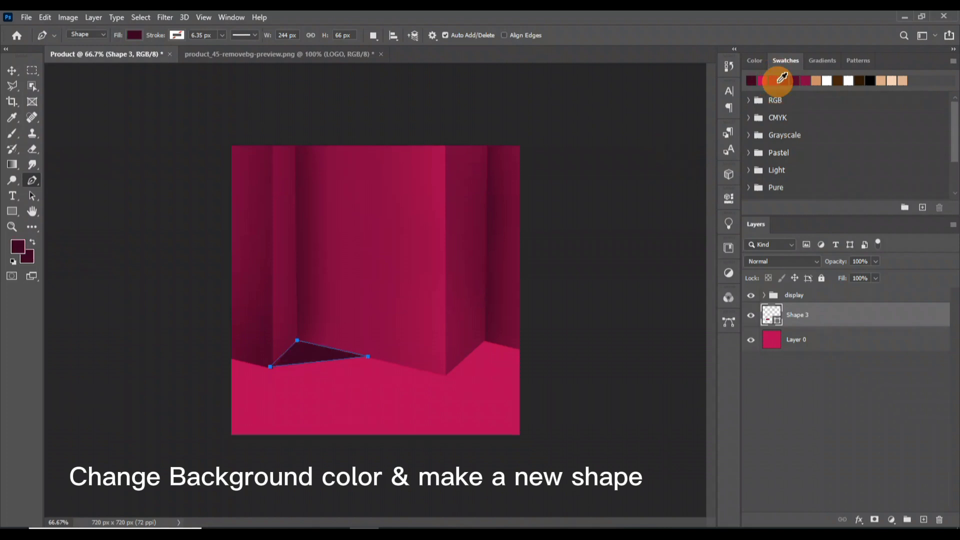
pyautogui.click(871, 79)
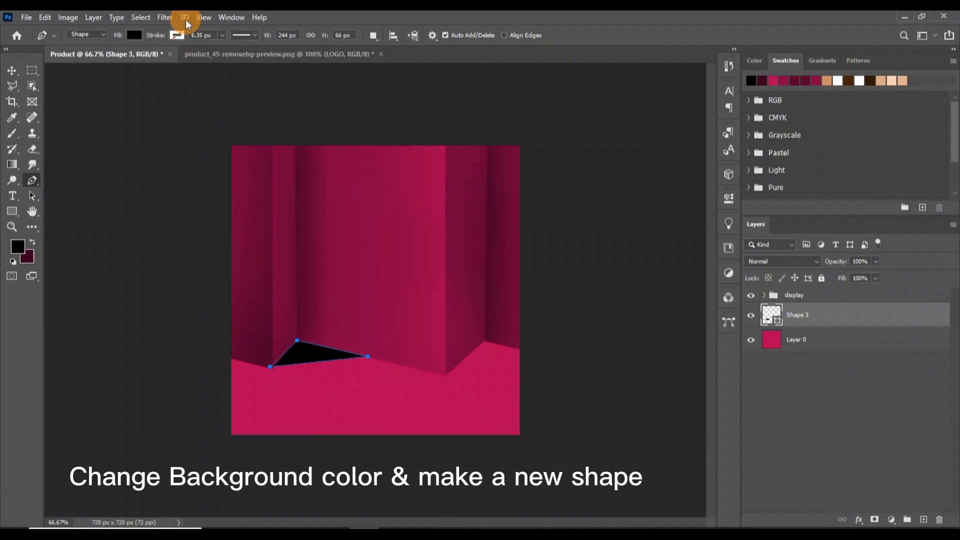
pyautogui.click(164, 17)
pyautogui.moveTo(235, 152)
pyautogui.click(345, 199)
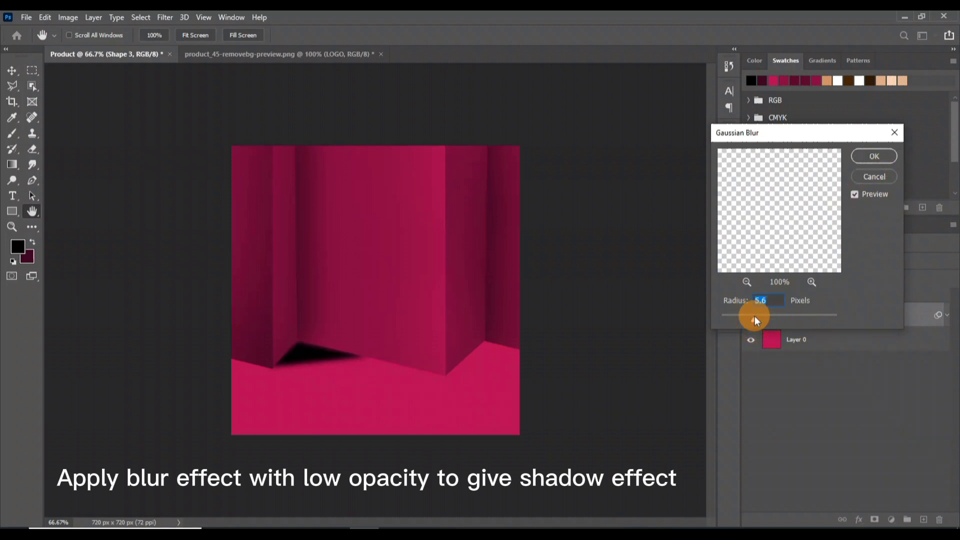
pyautogui.click(873, 154)
# Stretch the blurred left floor shadow slightly with Free Transform and reduce its opacity to 67%
pyautogui.moveTo(873, 264); pyautogui.dragTo(854, 277)
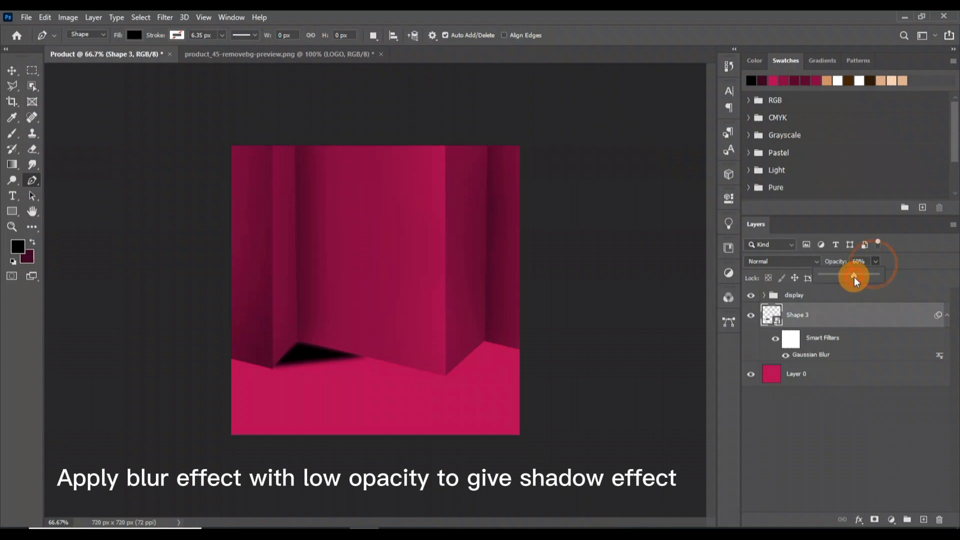
pyautogui.hotkey('ctrl', 't')
pyautogui.press('Return')
pyautogui.moveTo(319, 338); pyautogui.dragTo(320, 336)
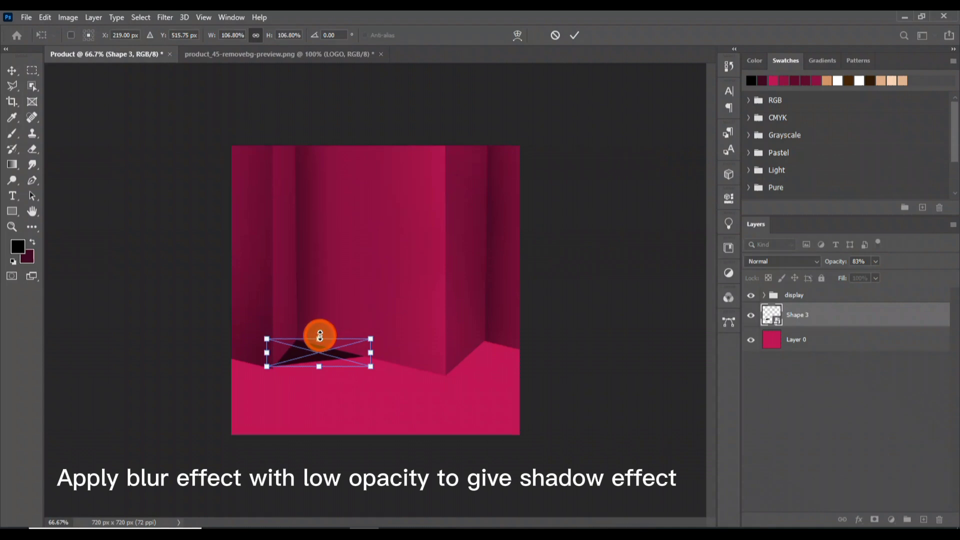
pyautogui.press('Return')
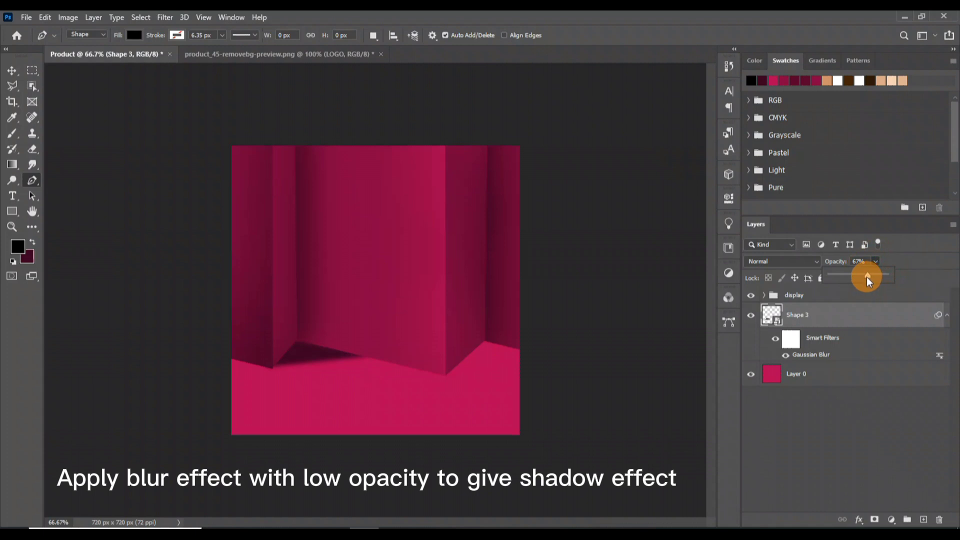
# Draw a black triangular floor shape with the Pen tool between the front panel's lower corner and the canvas's right edge
pyautogui.click(445, 375)
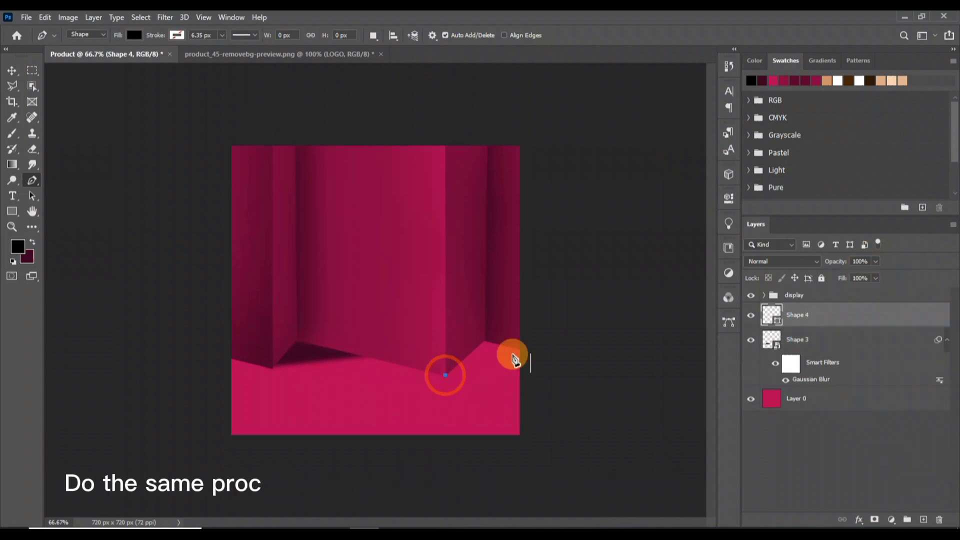
pyautogui.click(520, 350)
pyautogui.click(482, 337)
pyautogui.click(446, 379)
# Apply a 5.6-pixel Gaussian Blur to the right floor shape and lower its opacity to 75%
pyautogui.click(165, 17)
pyautogui.moveTo(197, 150)
pyautogui.click(337, 193)
pyautogui.click(494, 210)
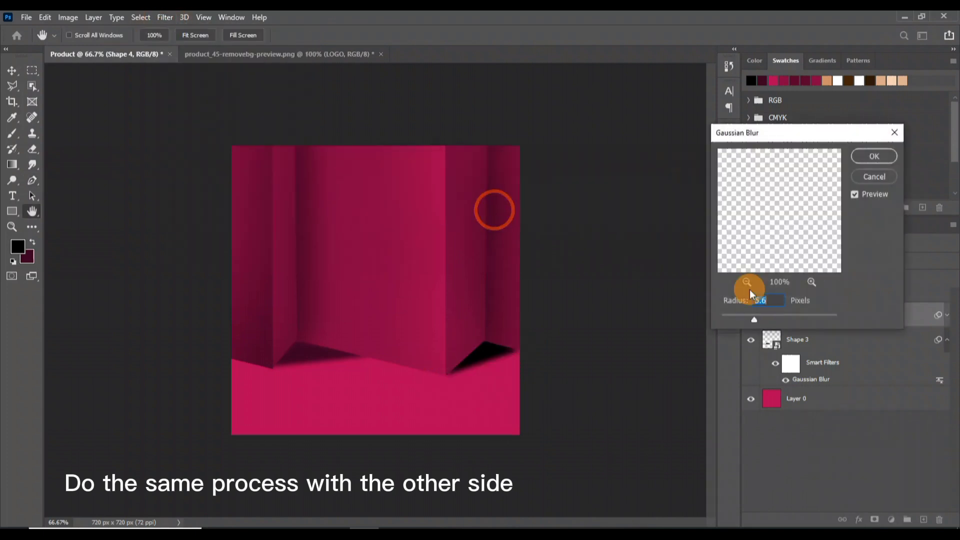
pyautogui.click(874, 156)
pyautogui.click(876, 261)
pyautogui.moveTo(879, 275); pyautogui.dragTo(865, 276)
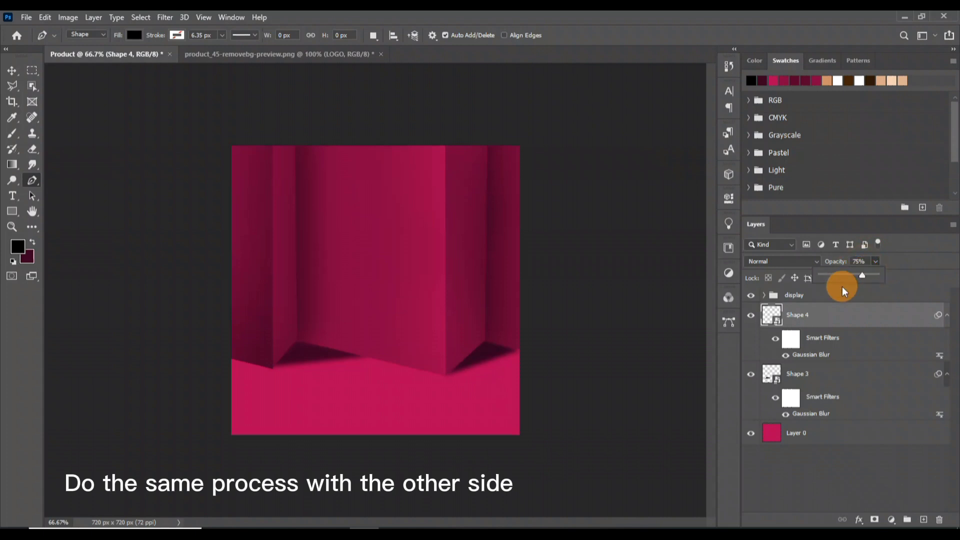
pyautogui.click(841, 375)
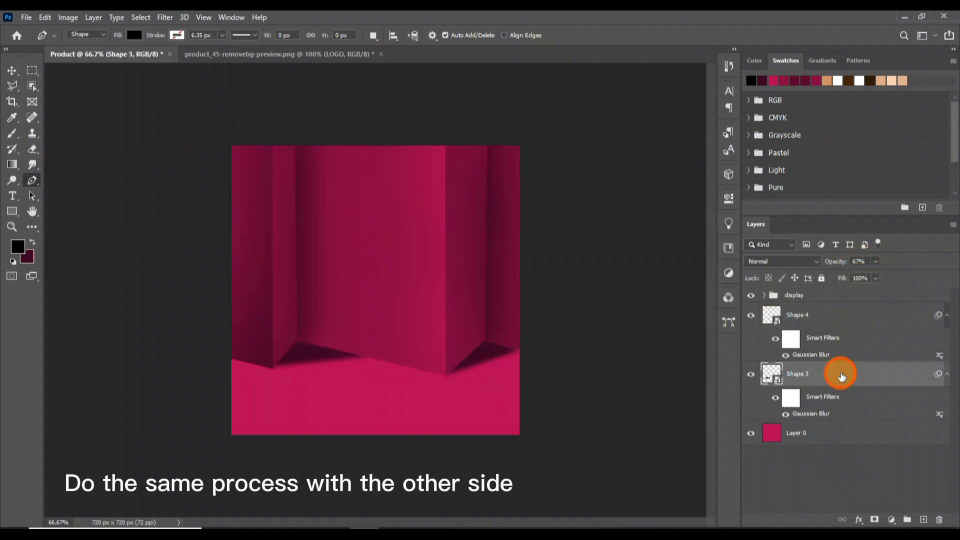
pyautogui.press('v')
pyautogui.click(619, 431)
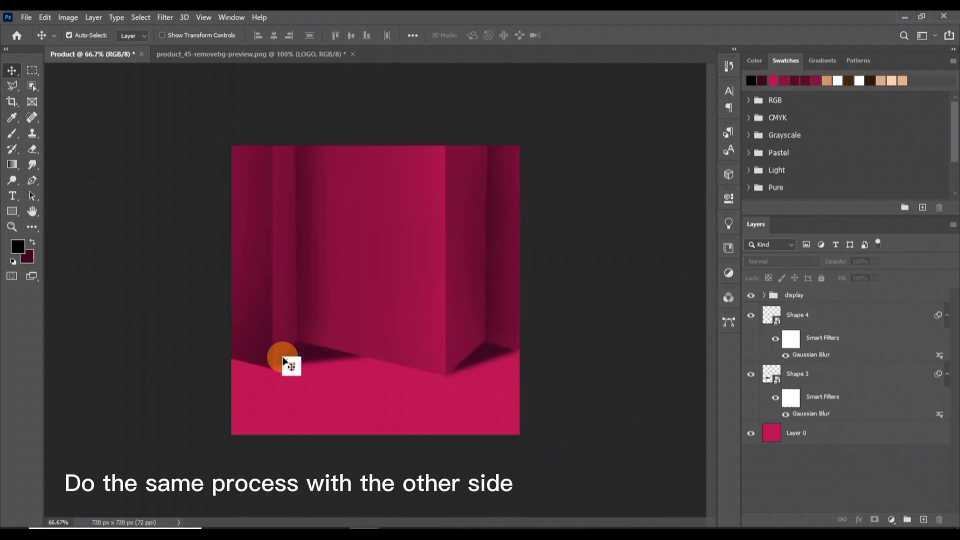
pyautogui.click(291, 312)
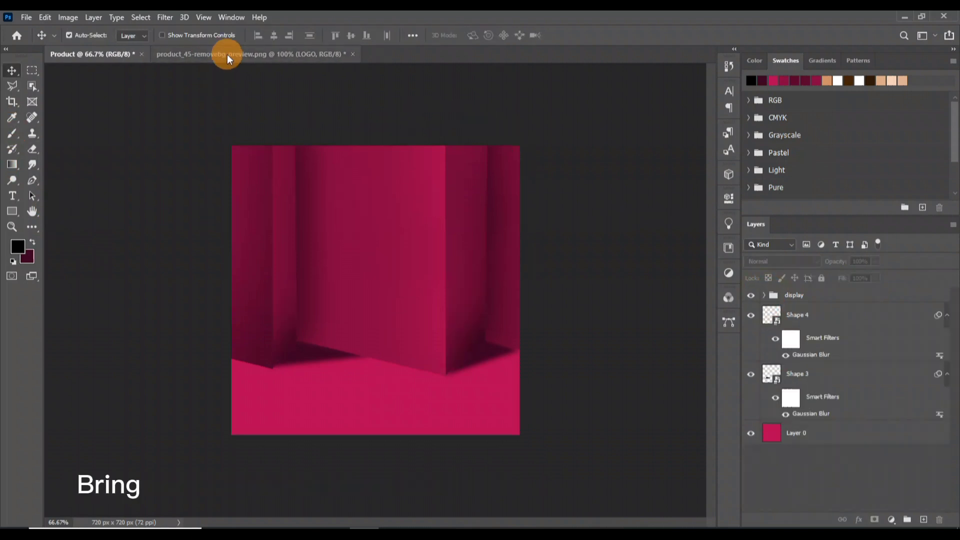
# Bring the necklace from the product_45-removebg-preview.png document into the Product document, then scale and position it to hang over the front panel
pyautogui.click(225, 54)
pyautogui.moveTo(370, 322); pyautogui.dragTo(448, 263)
pyautogui.hotkey('ctrl', 't')
pyautogui.moveTo(413, 311); pyautogui.dragTo(386, 220)
pyautogui.press('Return')
pyautogui.hotkey('ctrl', 't')
pyautogui.moveTo(417, 330); pyautogui.dragTo(392, 264)
pyautogui.press('Return')
# Convert the necklace layer to a smart object and add a Multiply drop shadow with 45% opacity, 159° angle and 14 px distance
pyautogui.rightClick(885, 313)
pyautogui.click(774, 188)
pyautogui.doubleClick(907, 311)
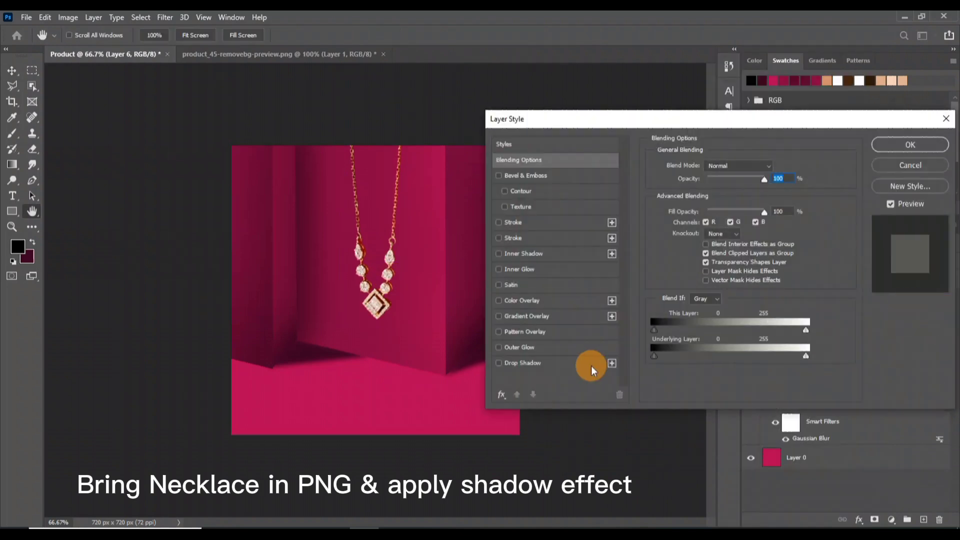
pyautogui.click(554, 364)
pyautogui.moveTo(706, 192); pyautogui.dragTo(698, 199)
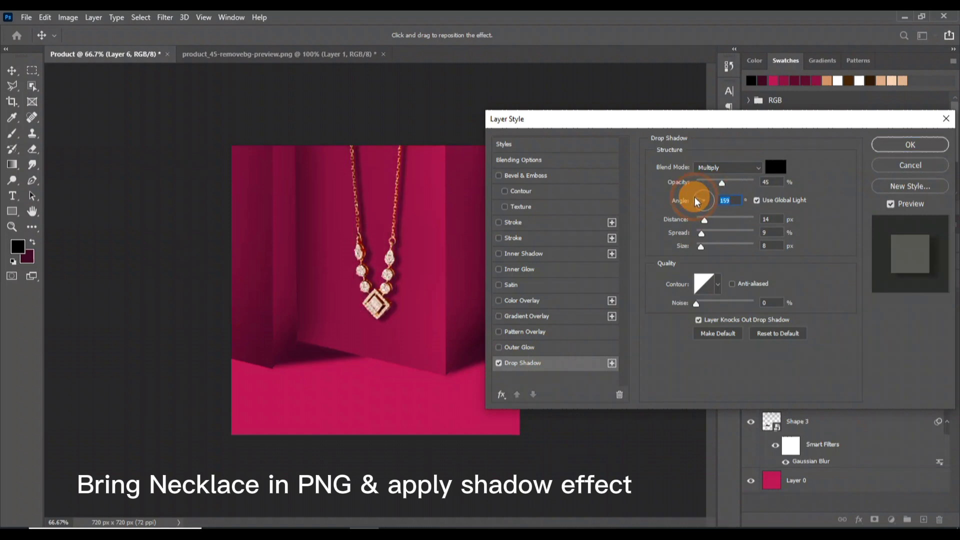
pyautogui.click(897, 145)
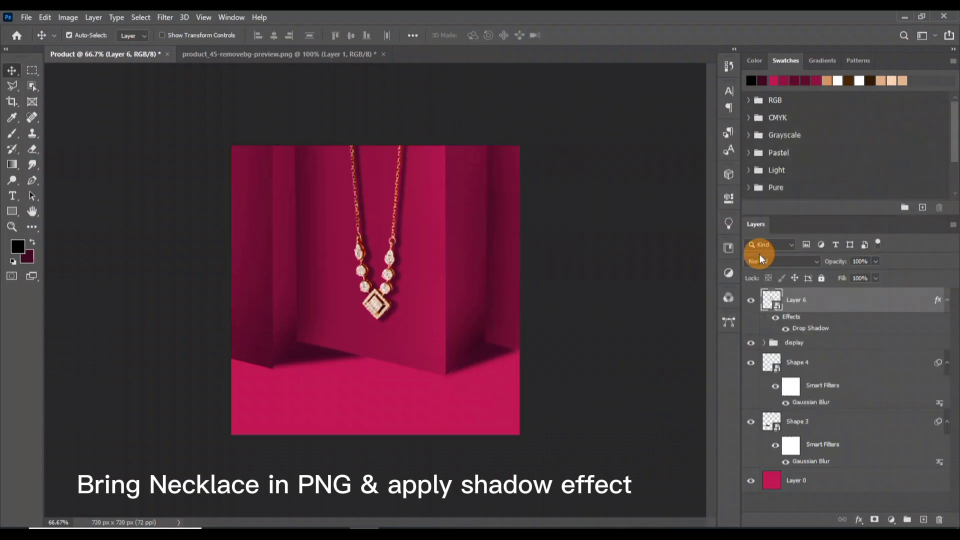
# Bring the jewelry logo from the other document into the Product document, shrink it and place it in the canvas's upper-left corner
pyautogui.click(280, 54)
pyautogui.moveTo(393, 384); pyautogui.dragTo(255, 180)
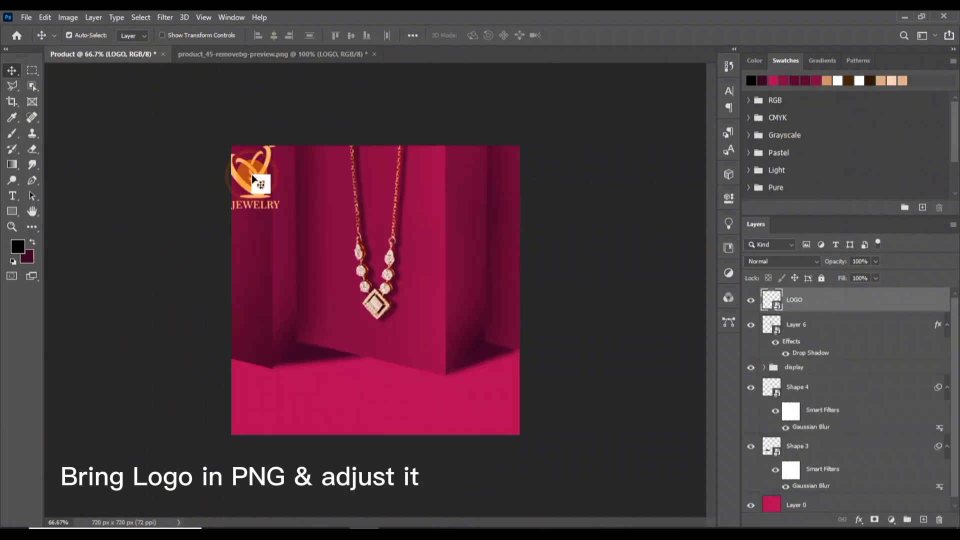
pyautogui.hotkey('ctrl', 't')
pyautogui.moveTo(249, 140); pyautogui.dragTo(254, 181)
pyautogui.press('Return')
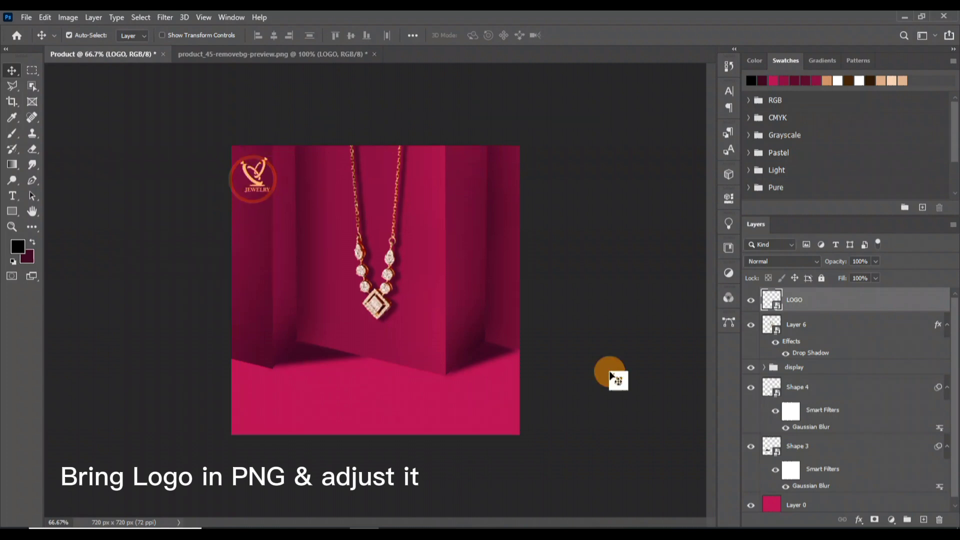
# Add the text "Jewellery" on the floor area in 72 pt Cathylise Janetson and colour it white
pyautogui.click(12, 196)
pyautogui.click(317, 381)
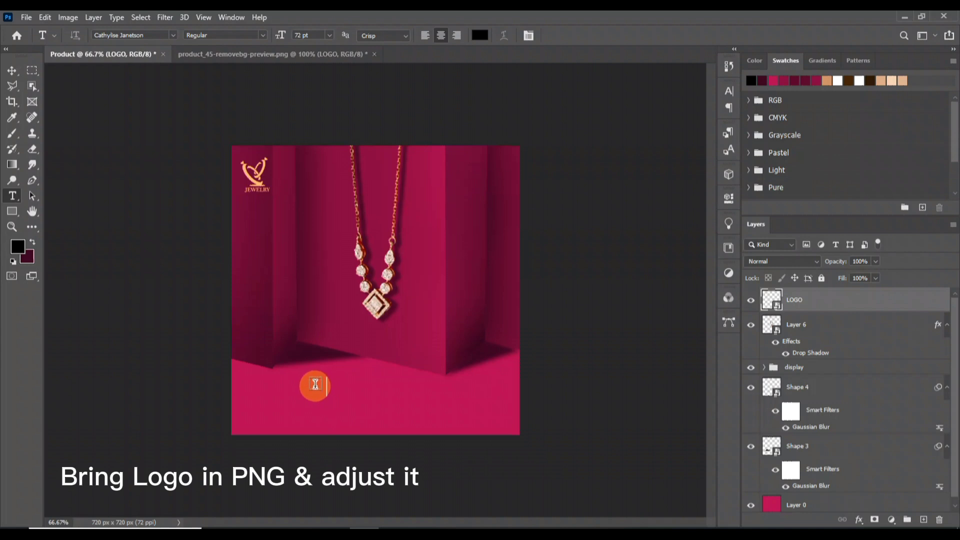
pyautogui.click(314, 386)
pyautogui.write('j')
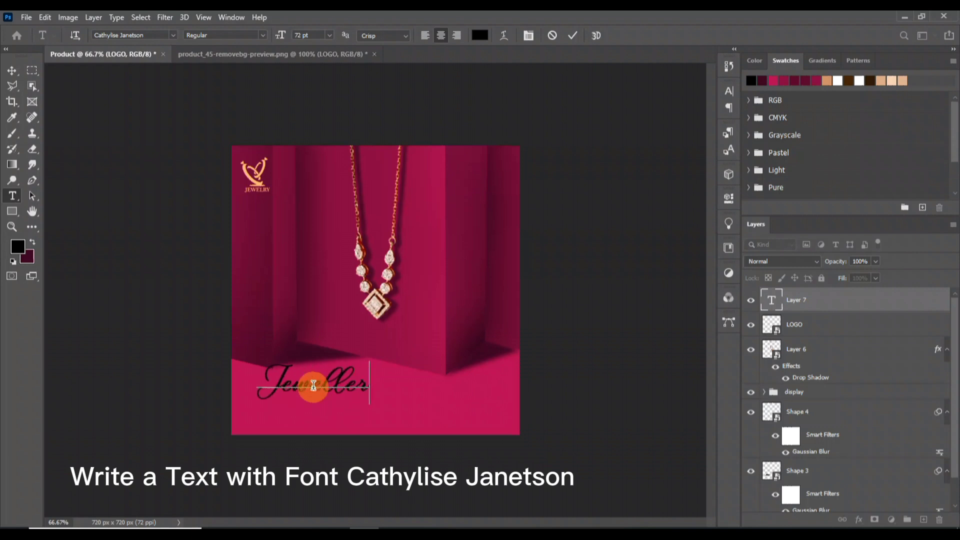
pyautogui.click(874, 313)
pyautogui.click(480, 35)
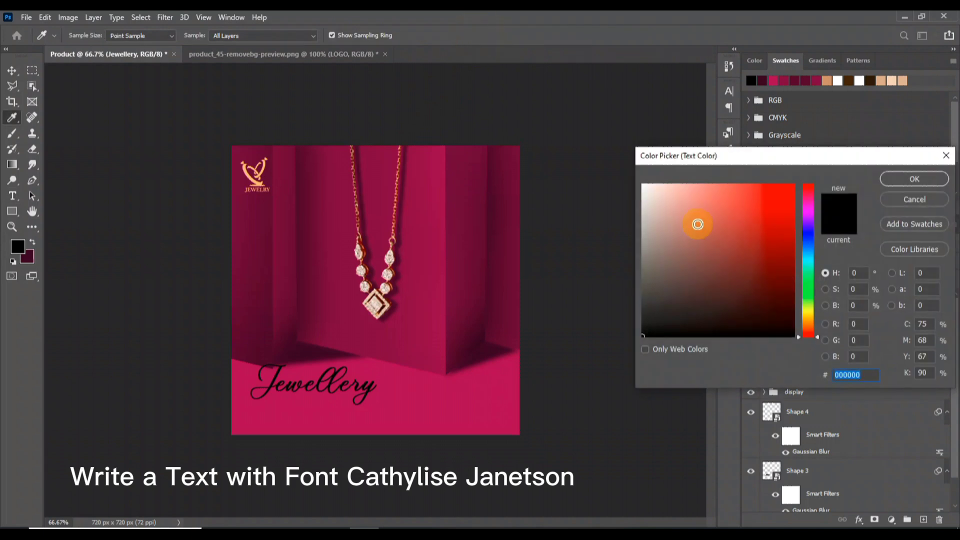
pyautogui.click(643, 185)
pyautogui.click(914, 179)
# Scale the Jewellery text to about 62.66% and move it to the lower right part of the floor
pyautogui.hotkey('ctrl', 't')
pyautogui.moveTo(257, 396); pyautogui.dragTo(419, 418)
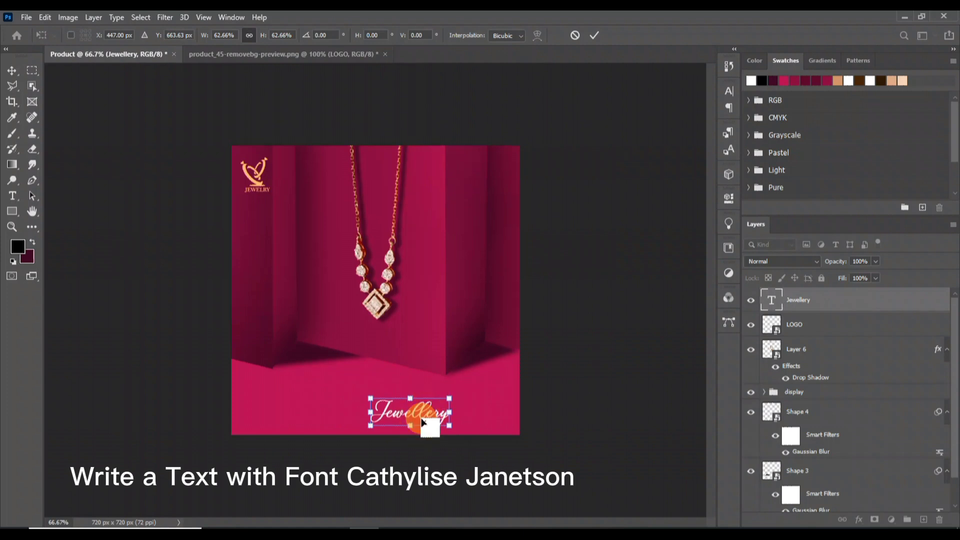
pyautogui.press('Return')
# Add a white text line reading "Necklace" on the floor area and set its font to Century Schoolbook
pyautogui.click(306, 382)
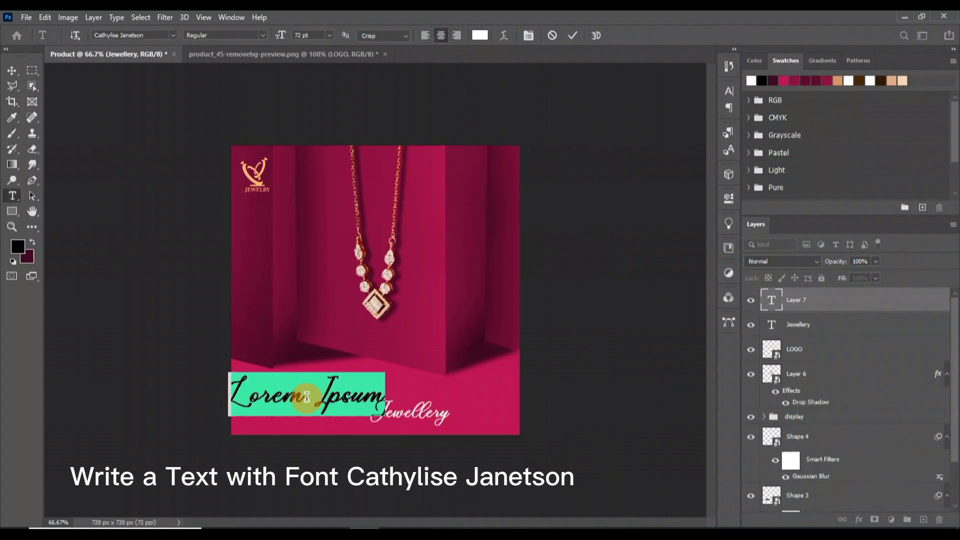
pyautogui.write('Ma')
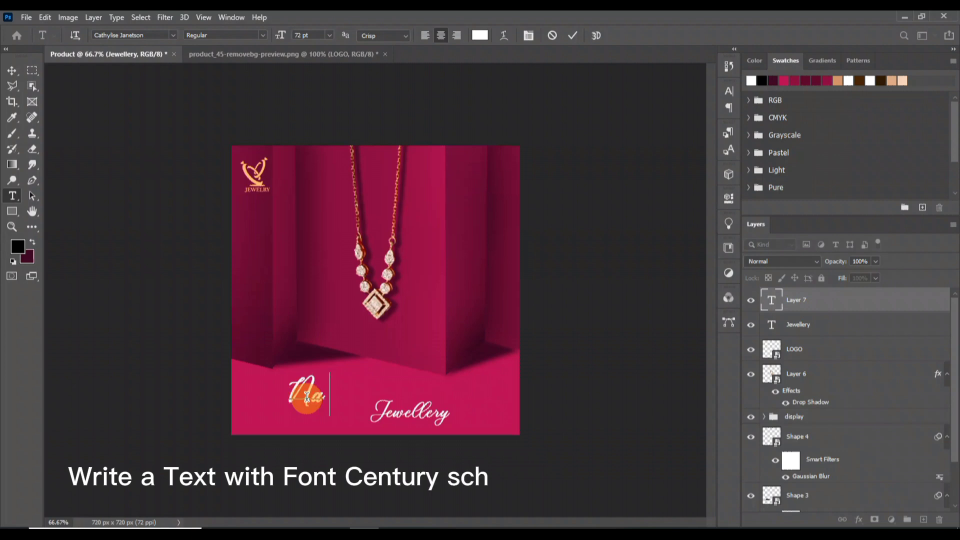
pyautogui.write('cklace')
pyautogui.hotkey('ctrl', 'Return')
pyautogui.click(173, 36)
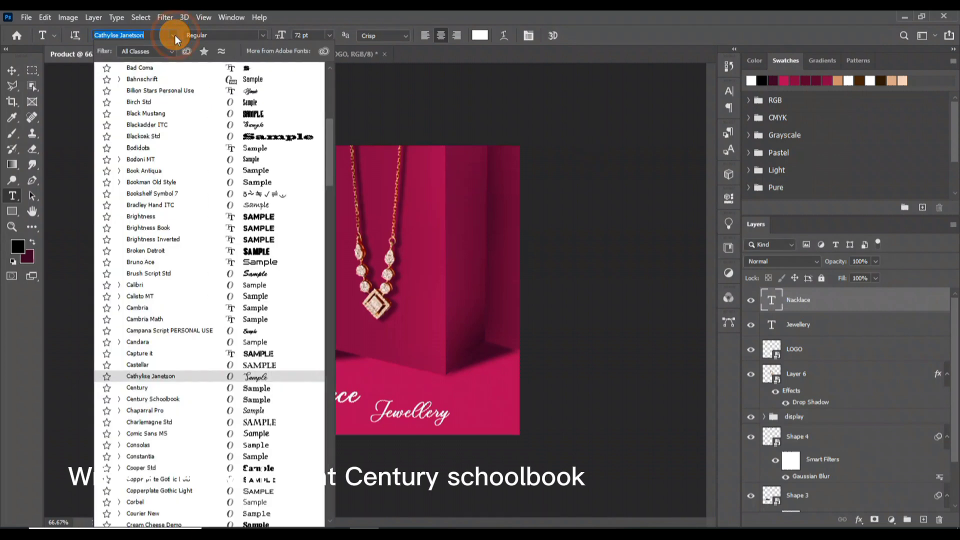
pyautogui.click(266, 400)
pyautogui.click(281, 393)
pyautogui.press('BackSpace')
pyautogui.write('entury Schoolbook')
pyautogui.click(850, 307)
# Enlarge the Necklace text to about 127.39% above Jewellery and recolour it ffbc85, sampled from the logo
pyautogui.hotkey('ctrl', 't')
pyautogui.moveTo(371, 378); pyautogui.dragTo(424, 397)
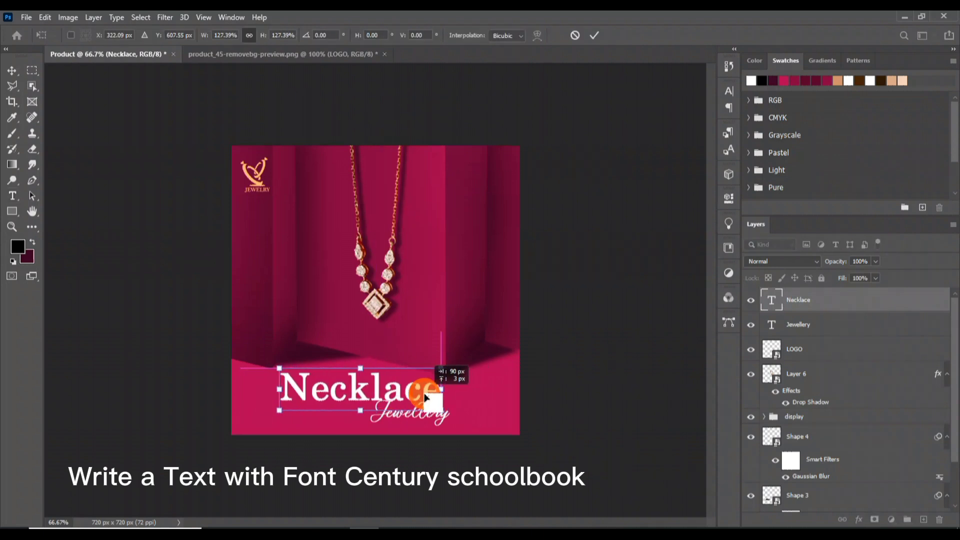
pyautogui.click(107, 229)
pyautogui.click(487, 34)
pyautogui.click(256, 173)
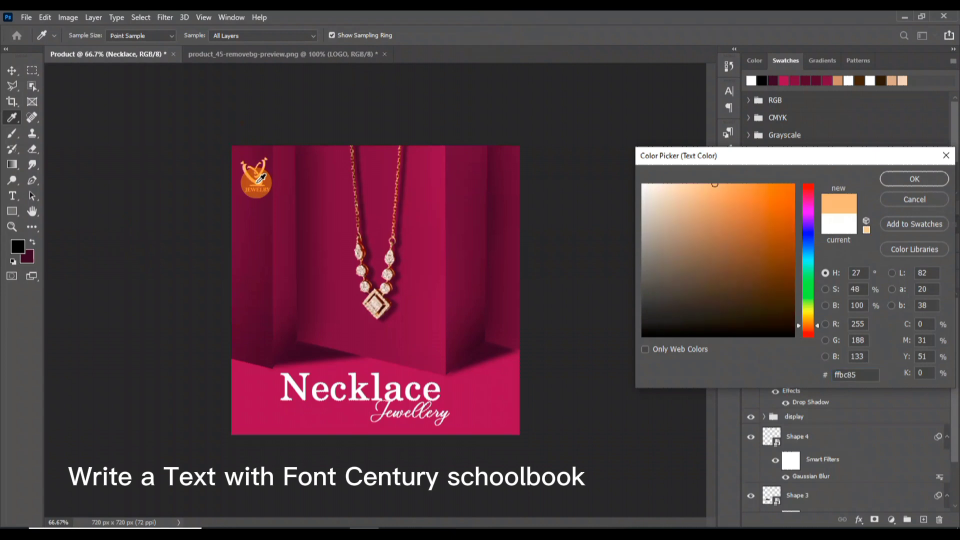
pyautogui.click(915, 180)
# Set the Necklace text to all caps, shrink it to about 68.94 pt and reposition it above the Jewellery text
pyautogui.click(729, 92)
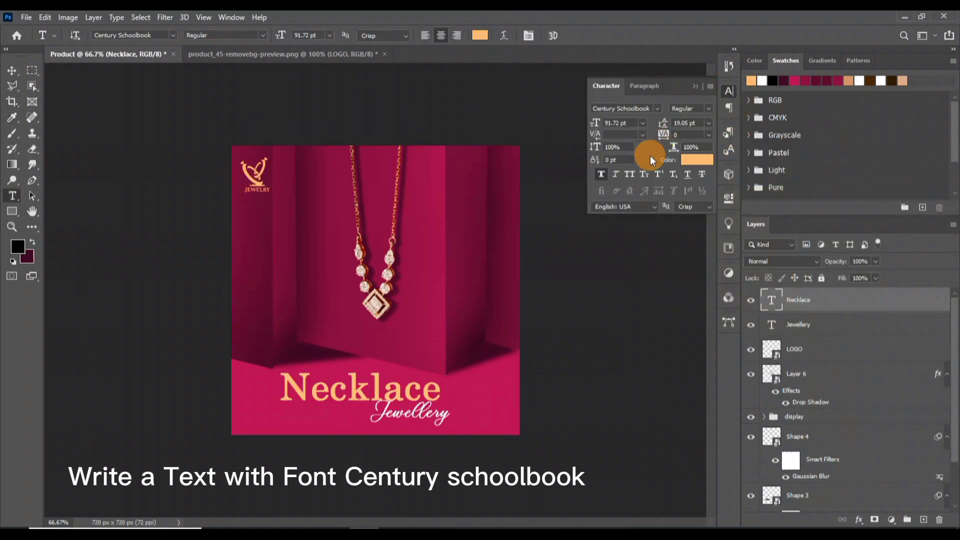
pyautogui.click(629, 175)
pyautogui.click(696, 86)
pyautogui.hotkey('ctrl', 't')
pyautogui.moveTo(361, 411); pyautogui.dragTo(361, 400)
pyautogui.moveTo(412, 389); pyautogui.dragTo(431, 394)
pyautogui.press('Return')
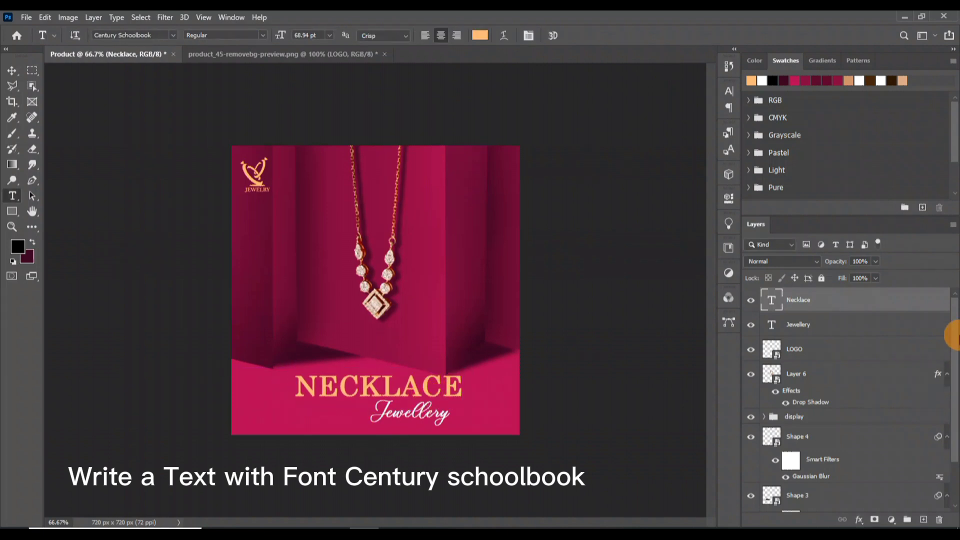
# Create a new layer above the background layer and brush dark maroon shading along the floor's outer edges at 76% brush opacity
pyautogui.moveTo(952, 334); pyautogui.dragTo(950, 407)
pyautogui.click(829, 502)
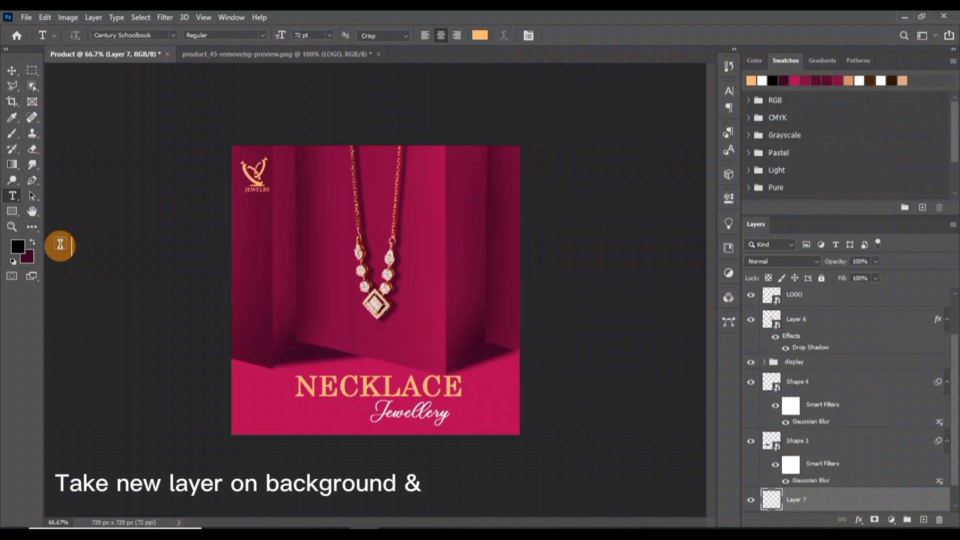
pyautogui.press('x')
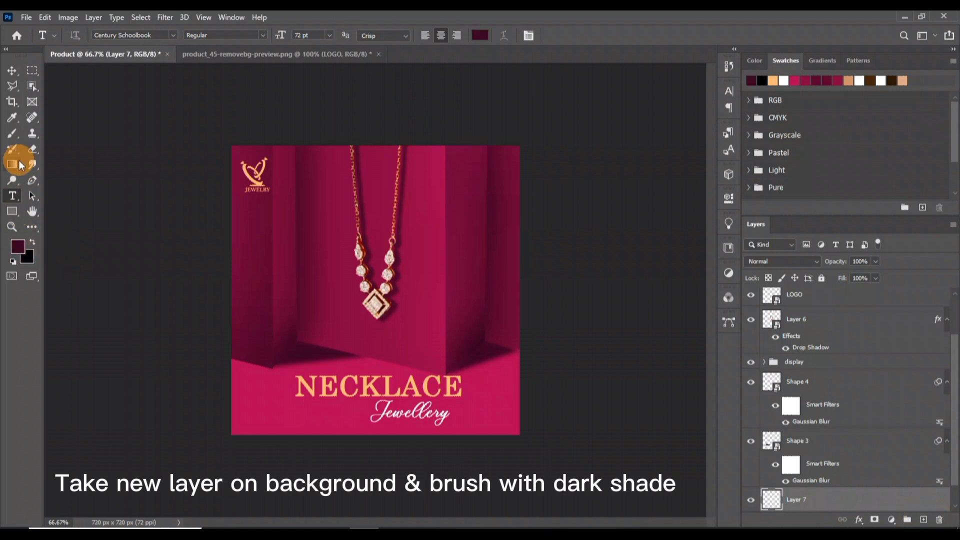
pyautogui.click(12, 133)
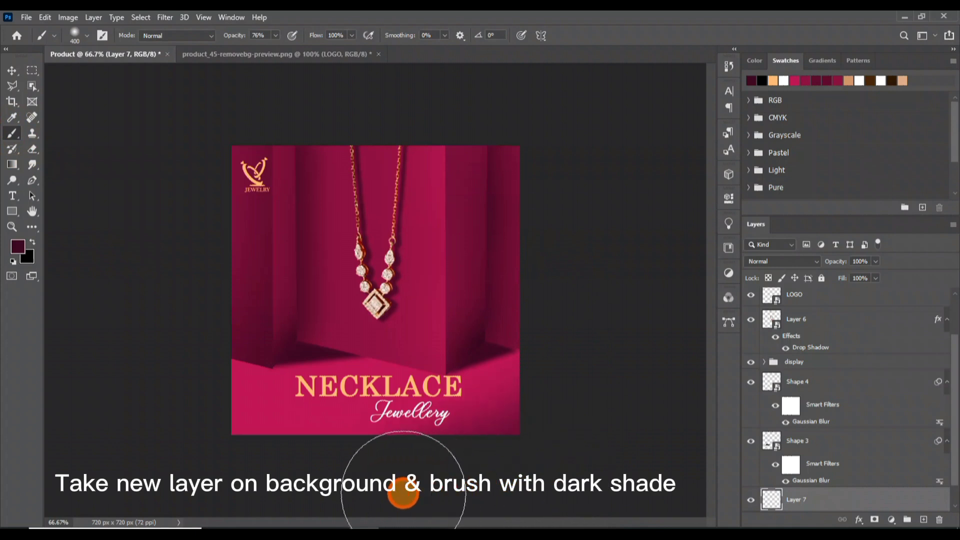
pyautogui.moveTo(289, 490); pyautogui.dragTo(205, 450)
pyautogui.click(183, 446)
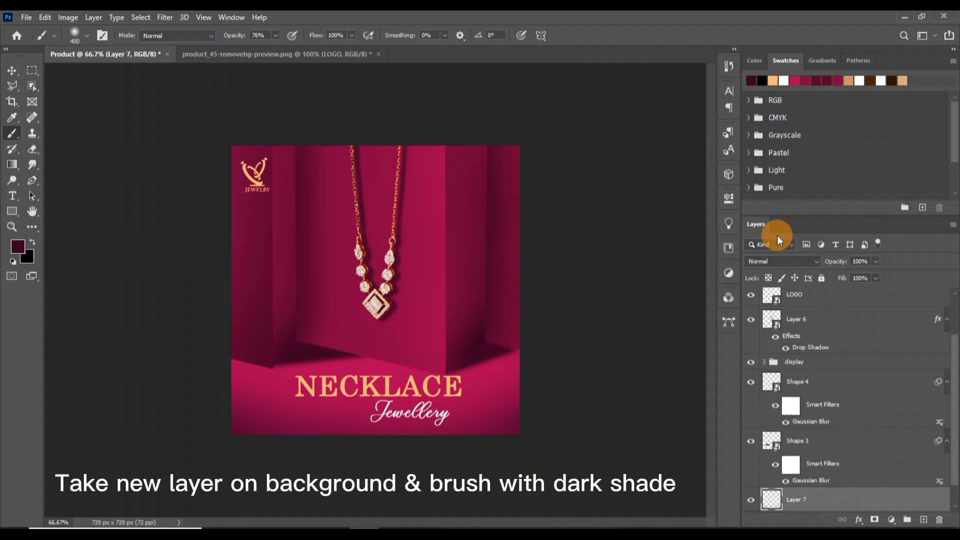
pyautogui.press('v')
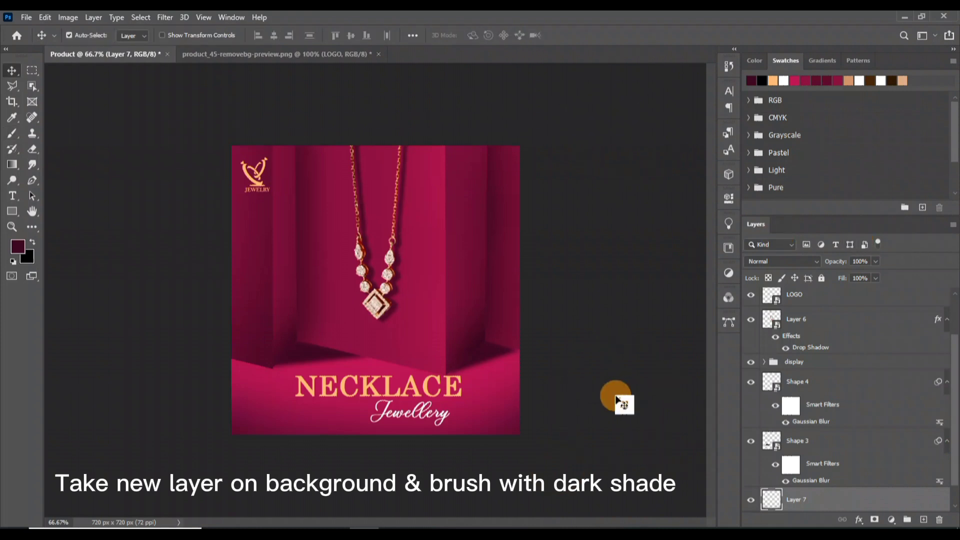
pyautogui.click(618, 398)
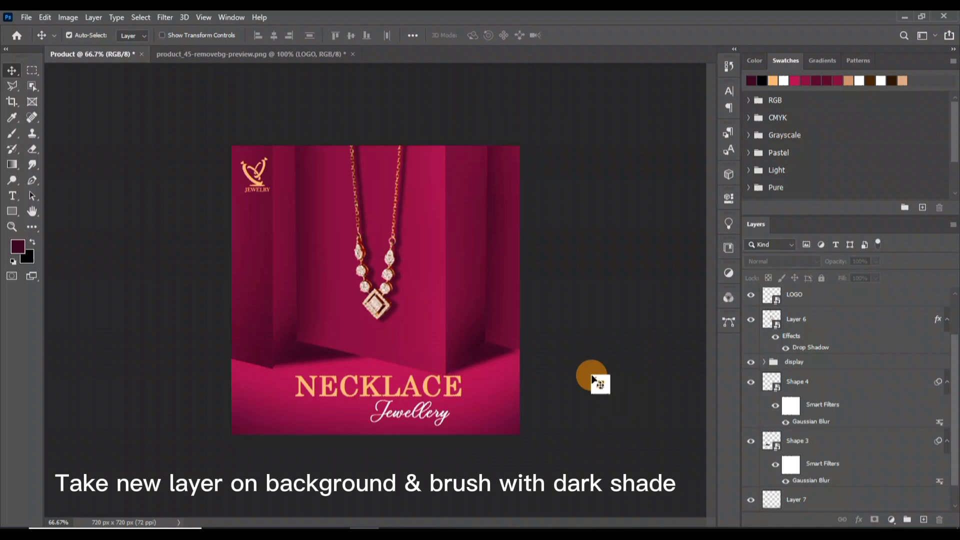